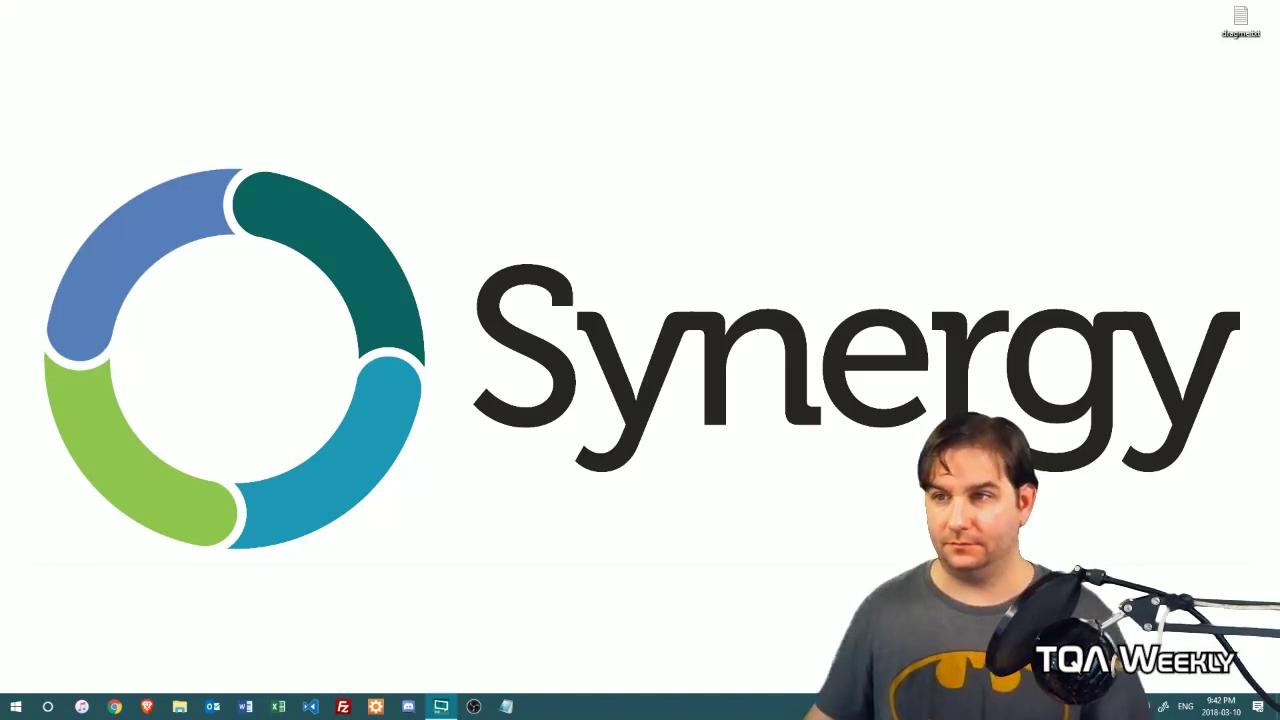
Open dragme.txt in Notepad and select its 'text goes here' line.
{"action": "double_click", "coordinate": [1230, 19]}
{"action": "left_click_drag", "start_coordinate": [948, 248], "coordinate": [677, 234]}
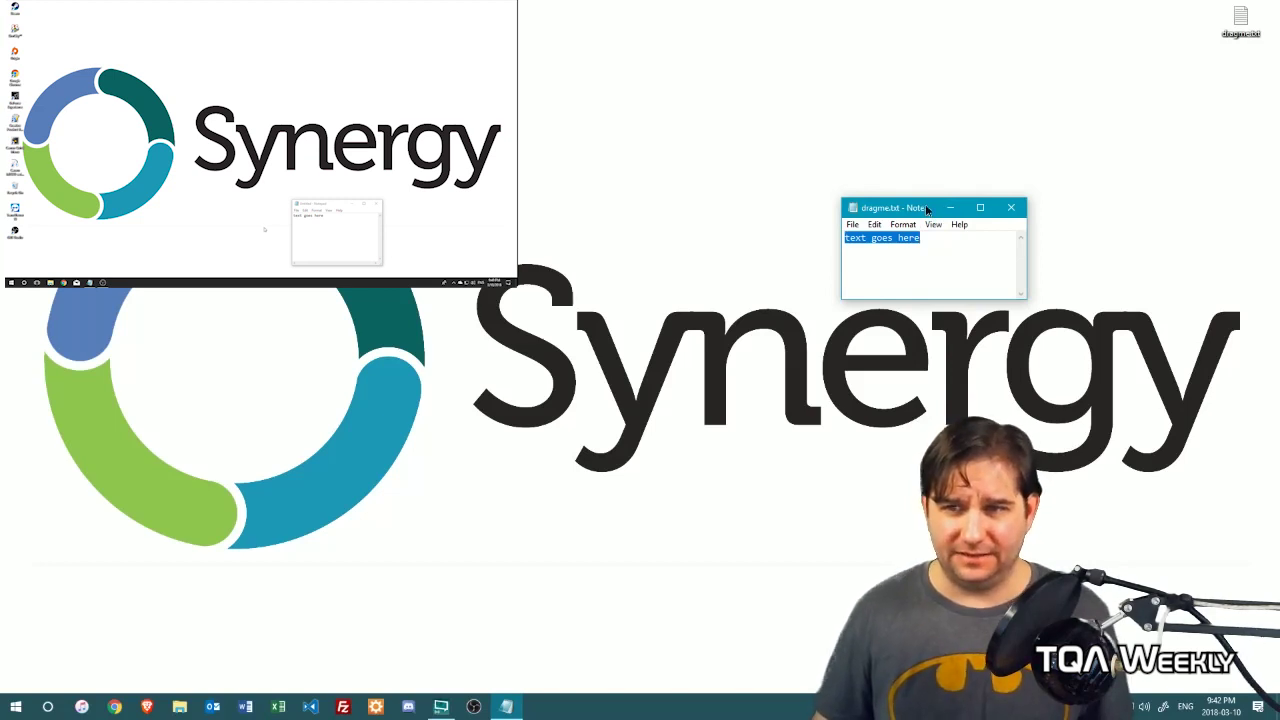
{"action": "left_click_drag", "start_coordinate": [1240, 20], "coordinate": [893, 0]}
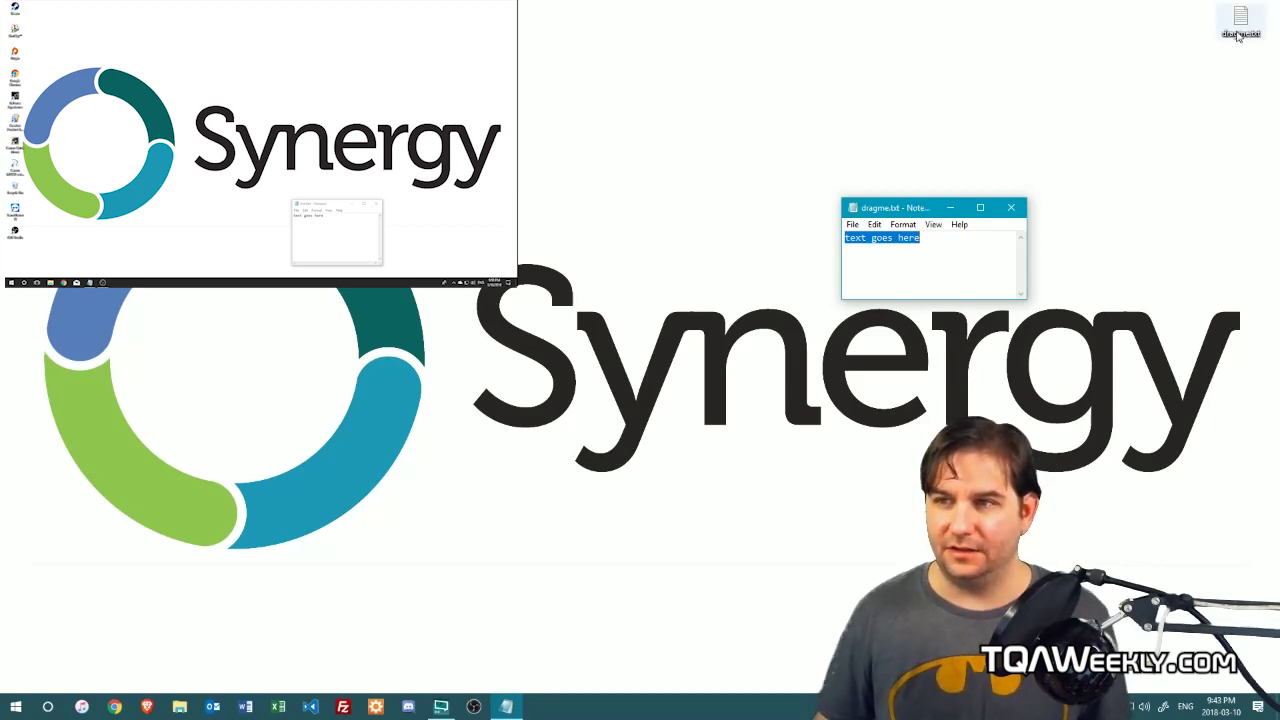
{"action": "left_click_drag", "start_coordinate": [1238, 30], "coordinate": [675, 0]}
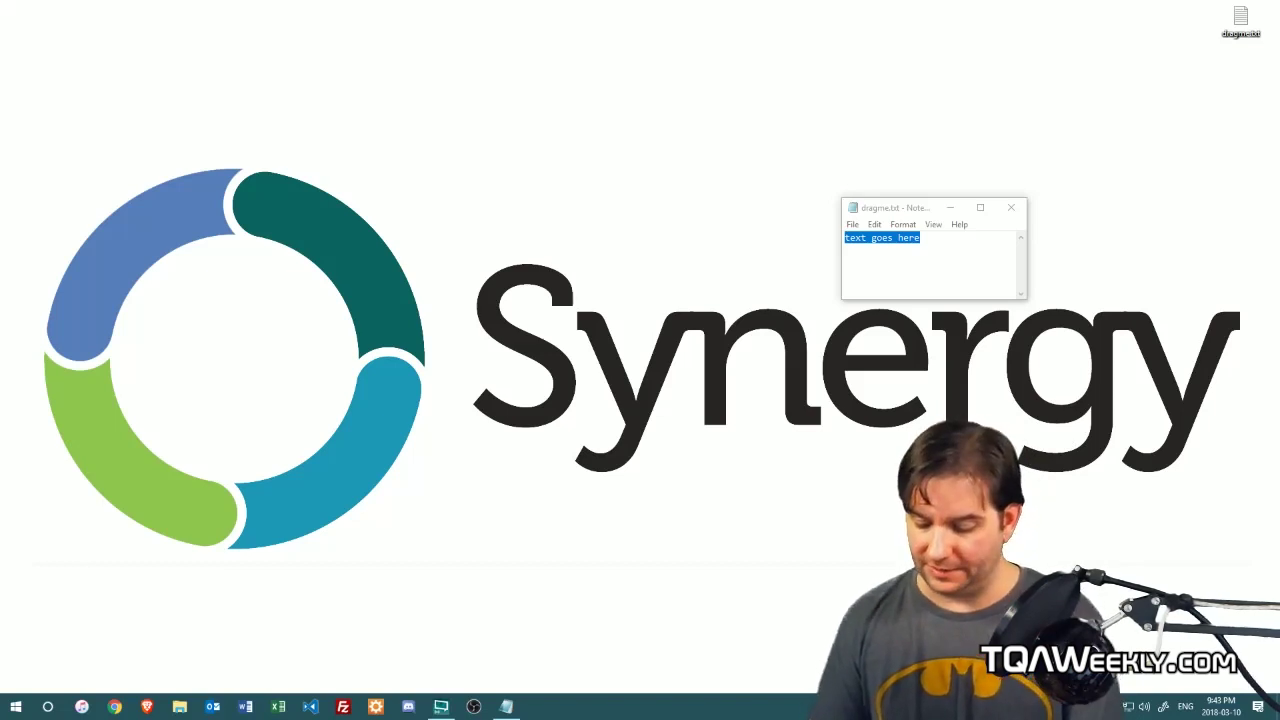
Launch Synergy, shift its window left, and move the grey screen below the green one, then back above.
{"action": "left_click", "coordinate": [30, 702]}
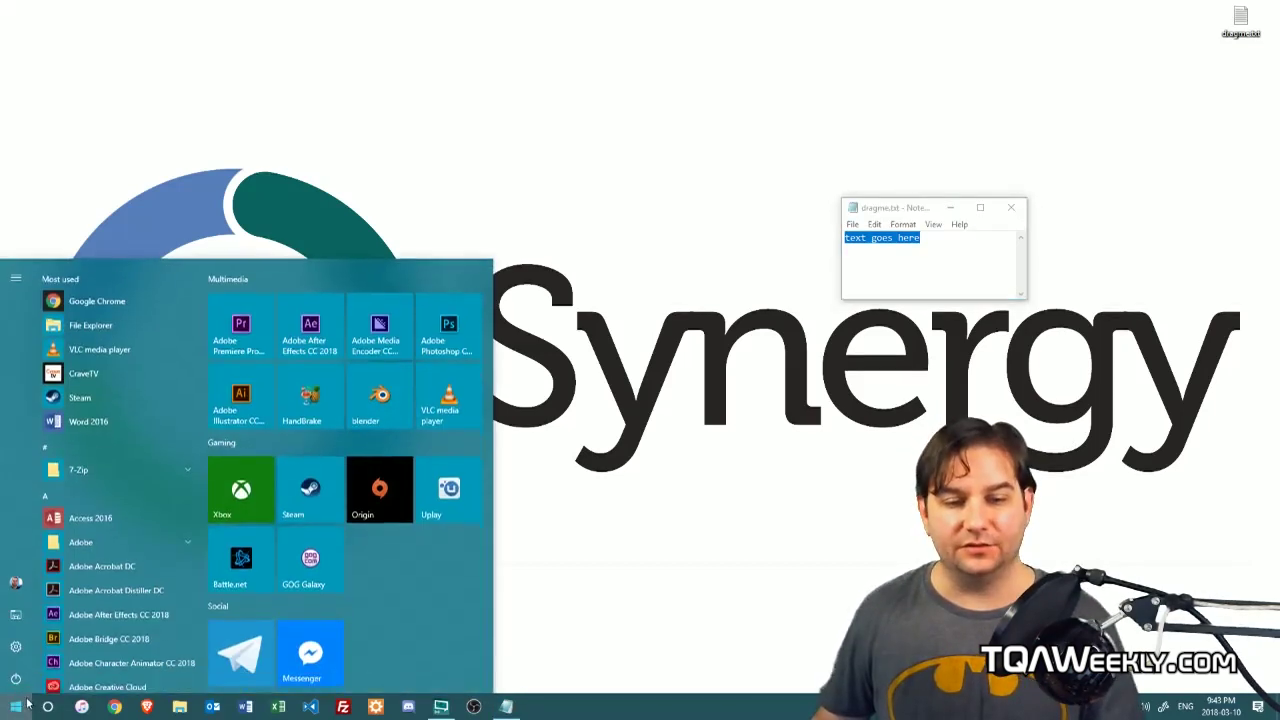
{"action": "scroll", "coordinate": [121, 655], "scroll_direction": "down", "scroll_amount": 10}
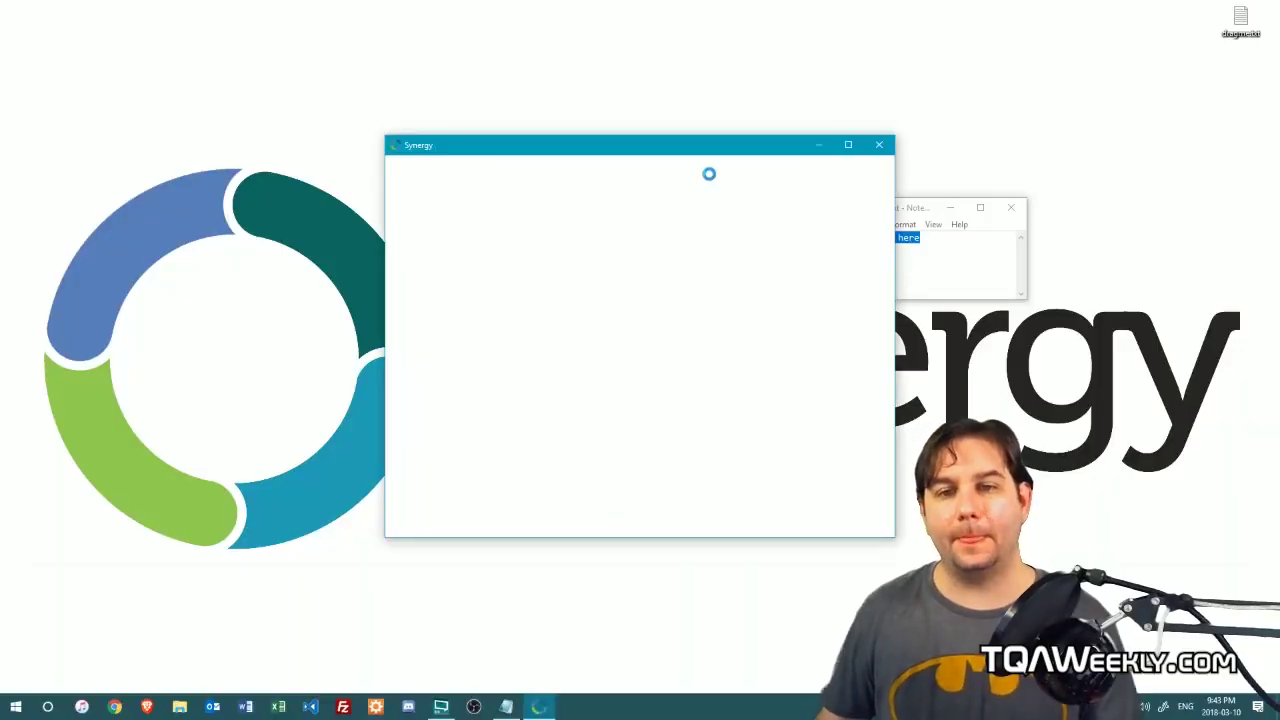
{"action": "left_click_drag", "start_coordinate": [700, 152], "coordinate": [490, 177]}
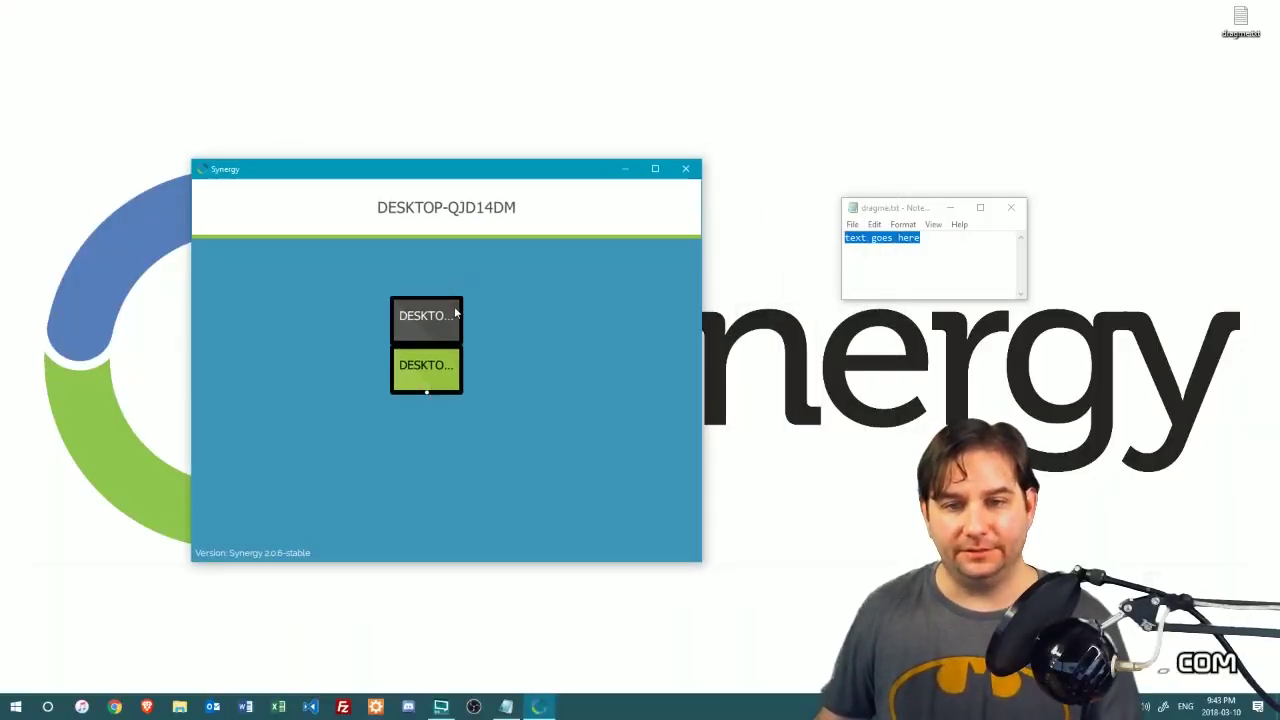
{"action": "left_click_drag", "start_coordinate": [455, 314], "coordinate": [456, 421]}
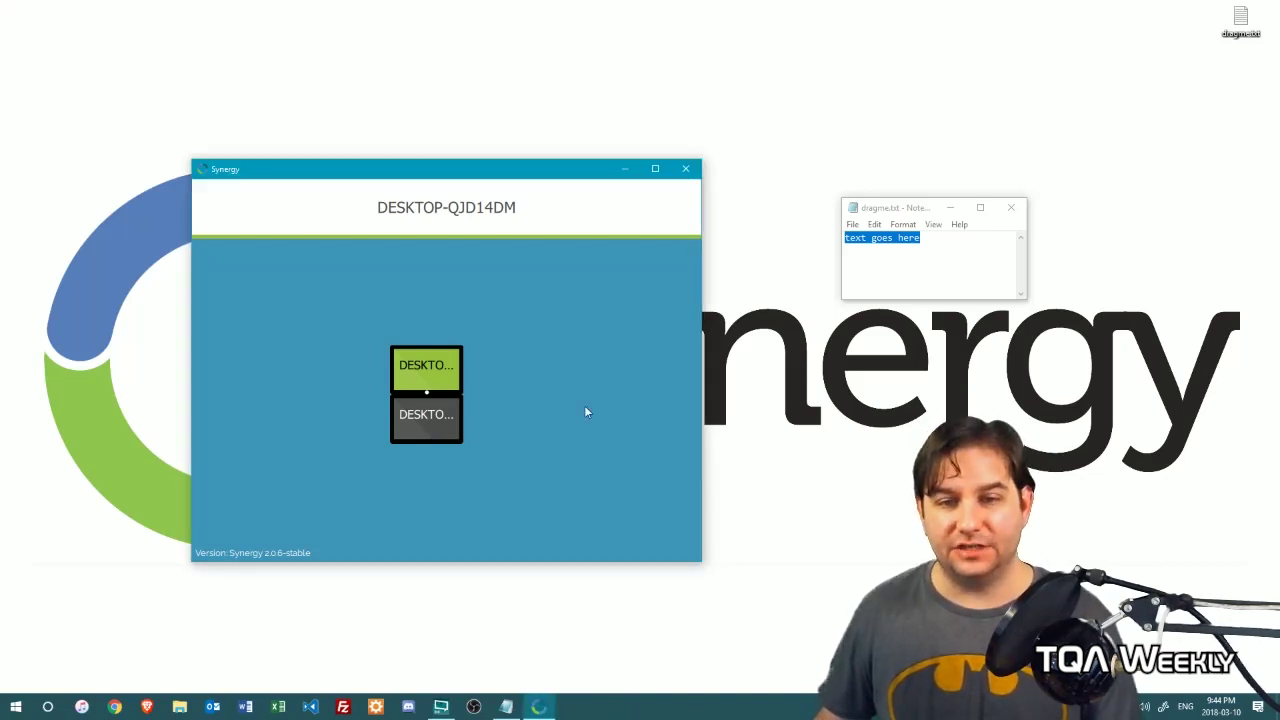
{"action": "left_click_drag", "start_coordinate": [435, 425], "coordinate": [438, 326]}
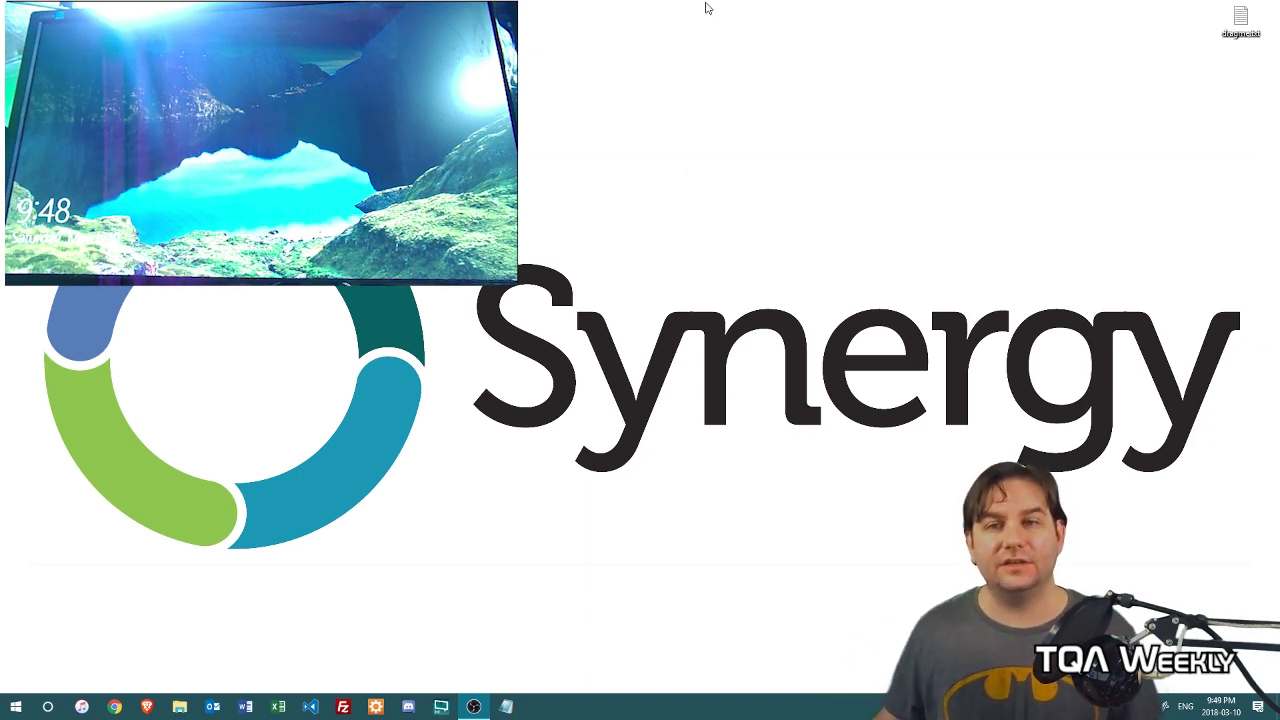
Dismiss the other PC's lock screen and submit the account password to sign in.
{"action": "left_click", "coordinate": [263, 173]}
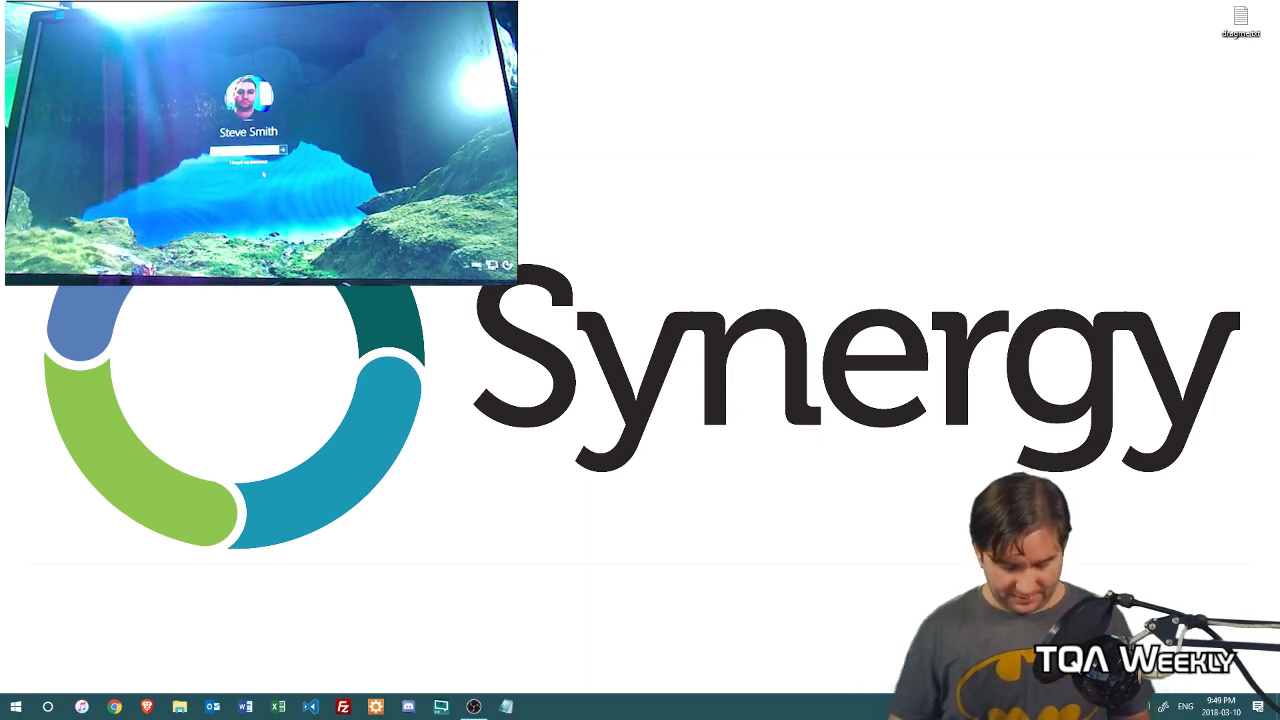
{"action": "key", "text": "Return"}
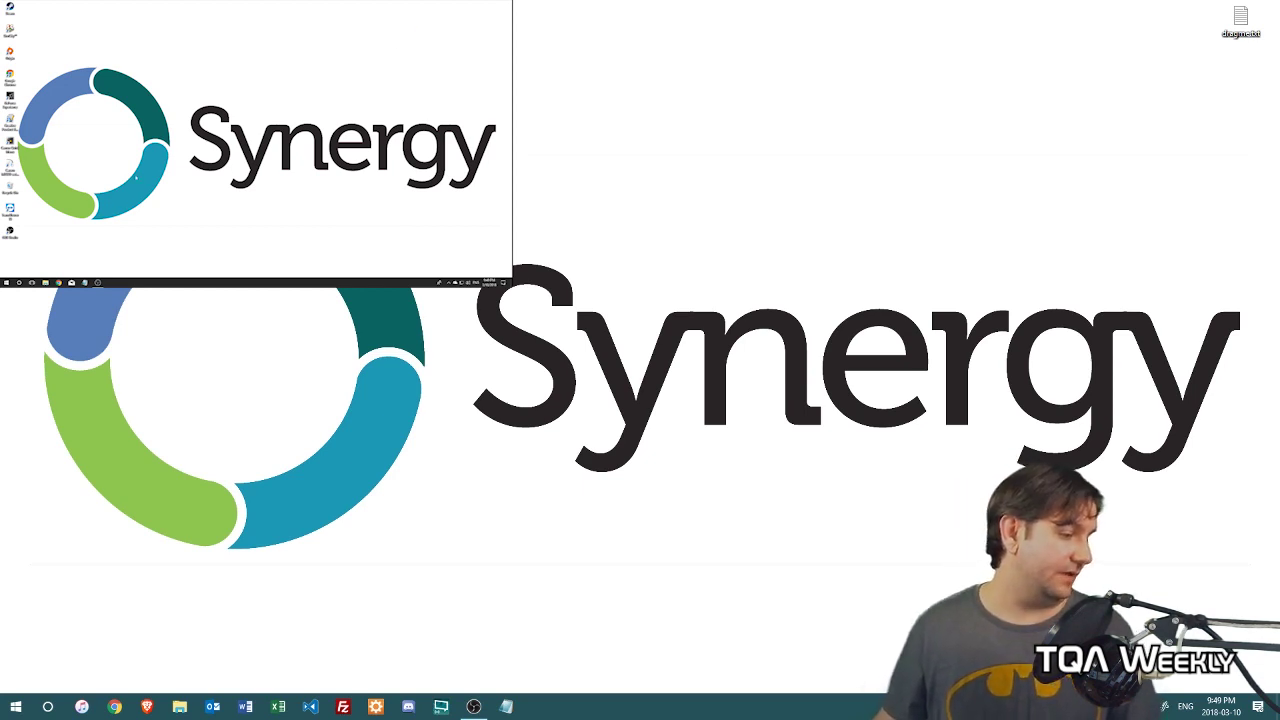
Bring up Notepad on the other PC, reopen dragme.txt, select 'text goes here', and drag the file toward the other PC twice.
{"action": "left_click", "coordinate": [85, 283]}
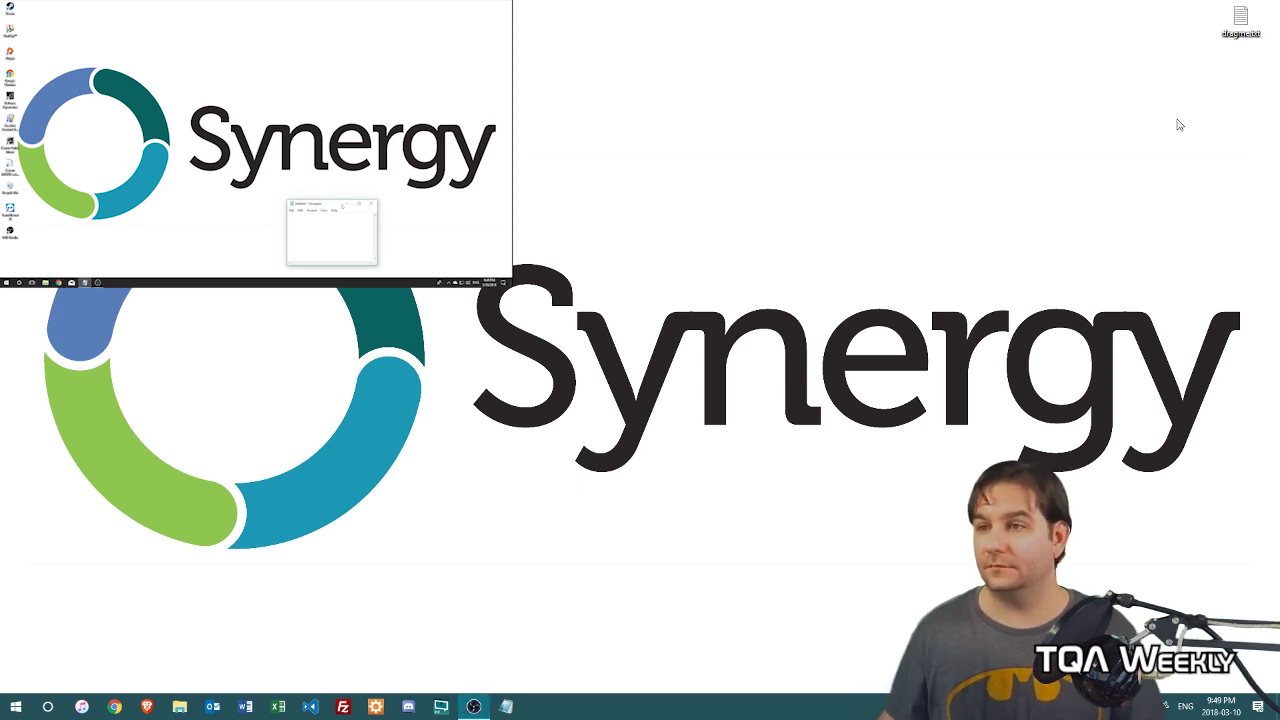
{"action": "double_click", "coordinate": [1256, 34]}
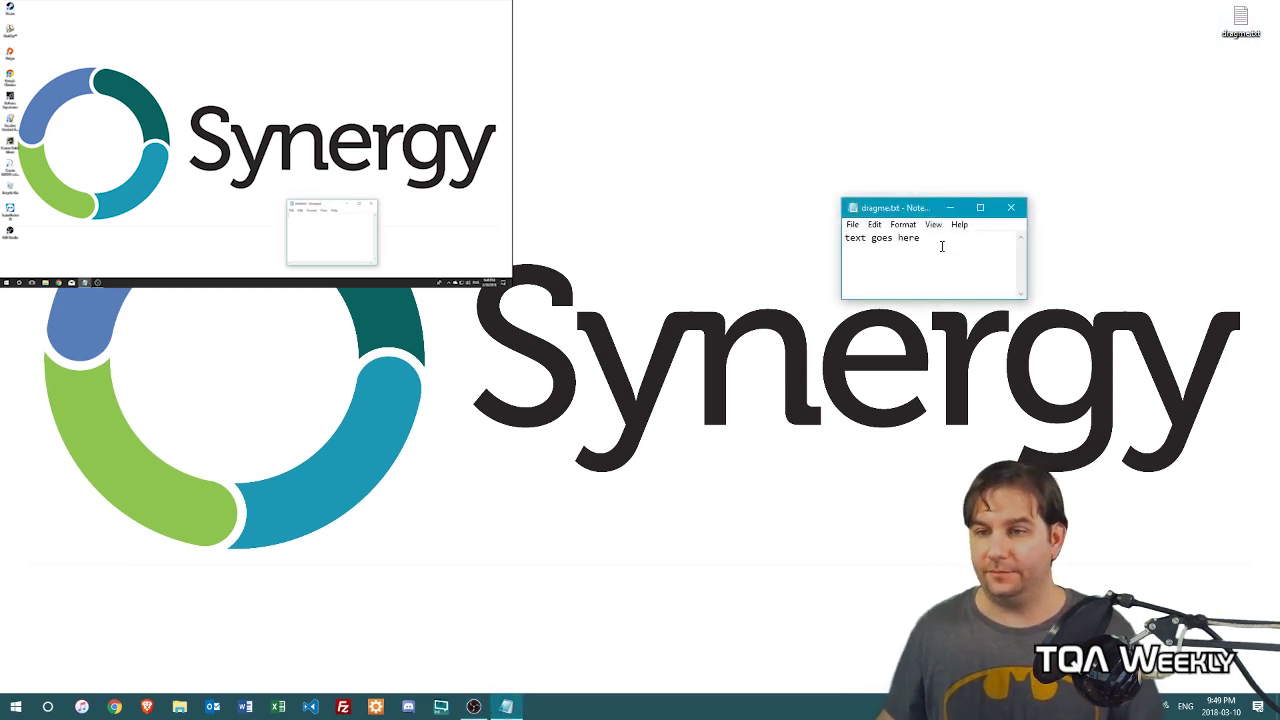
{"action": "left_click_drag", "start_coordinate": [940, 242], "coordinate": [732, 243]}
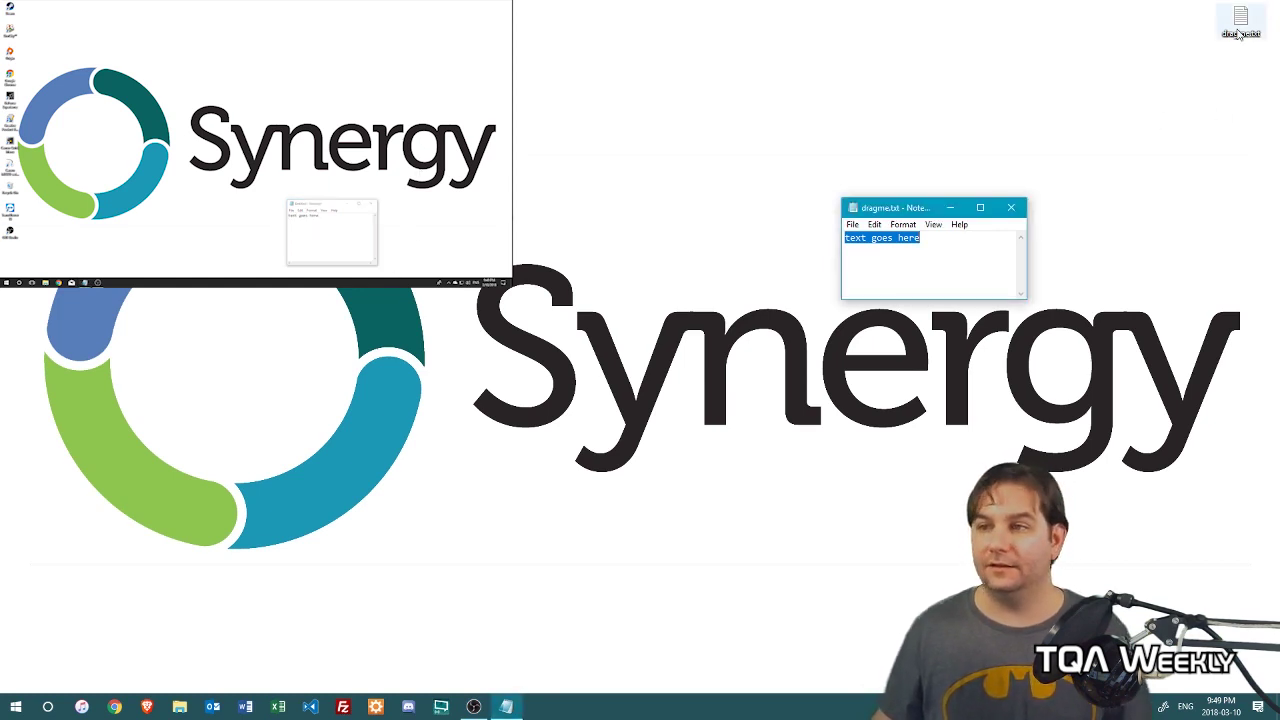
{"action": "left_click_drag", "start_coordinate": [1240, 34], "coordinate": [629, 6]}
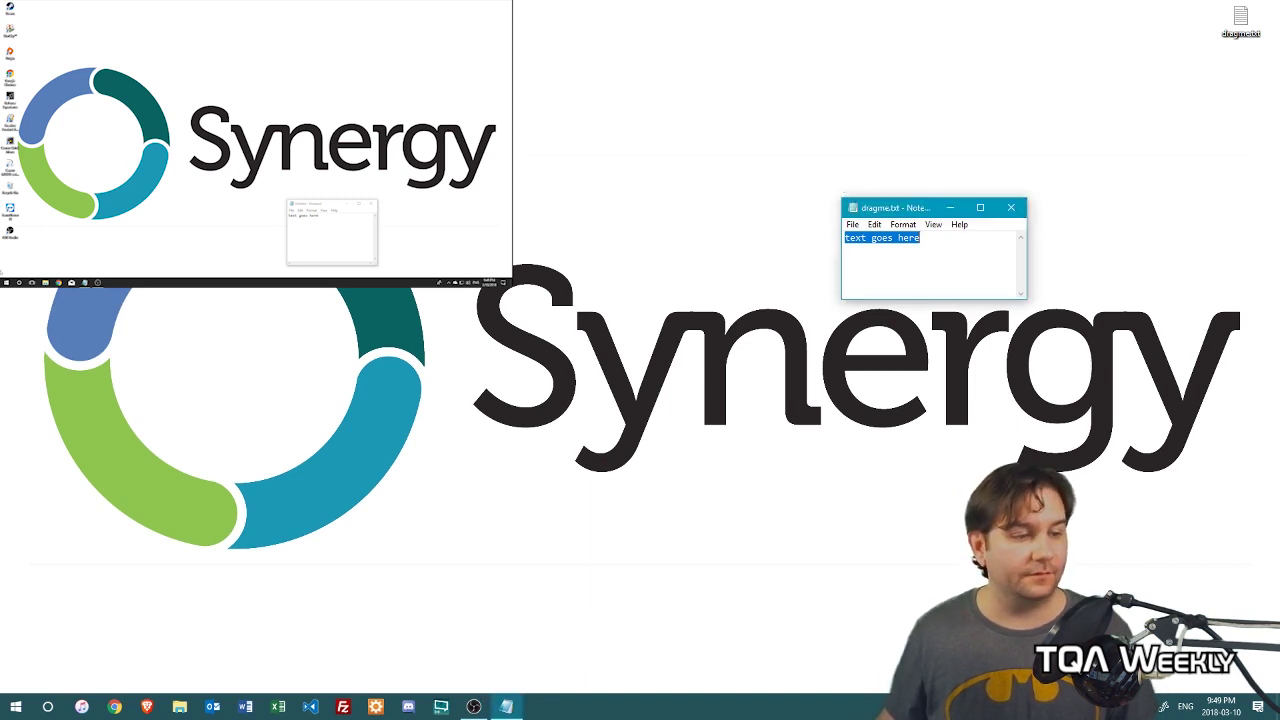
{"action": "left_click_drag", "start_coordinate": [1240, 18], "coordinate": [235, 282]}
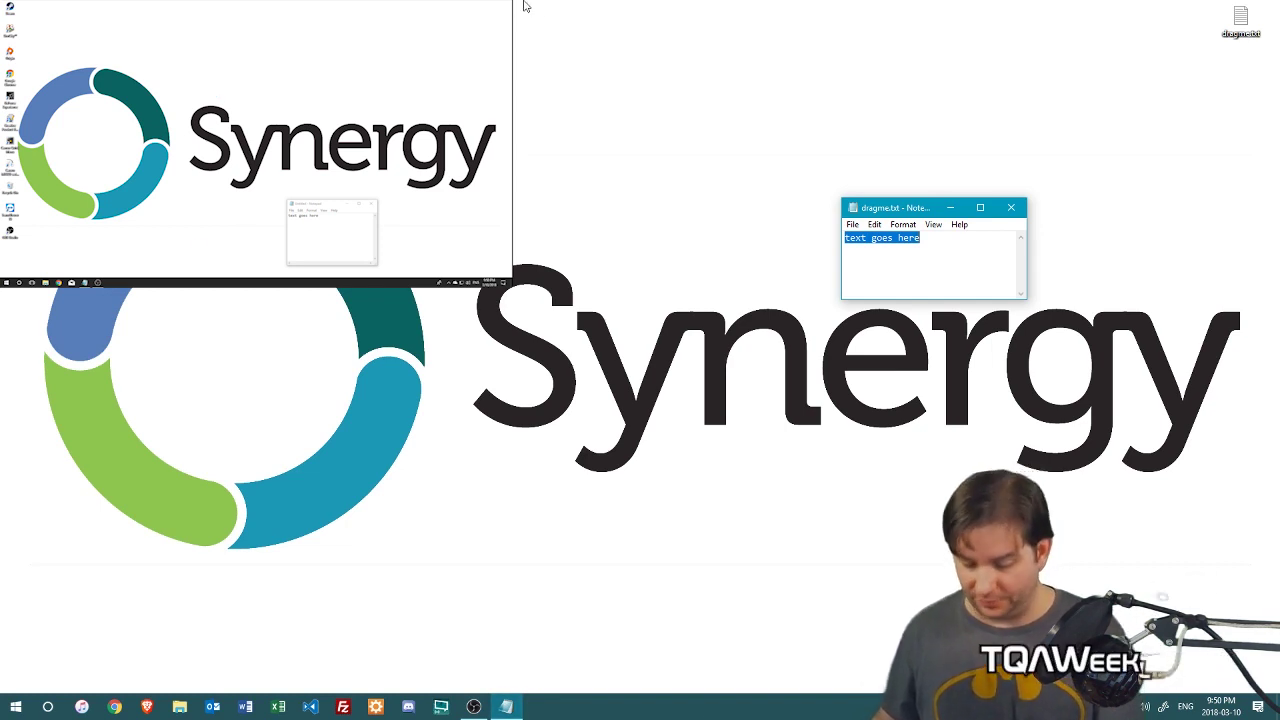
Open this PC's Start menu, scroll through it, and close it again.
{"action": "left_click", "coordinate": [20, 705]}
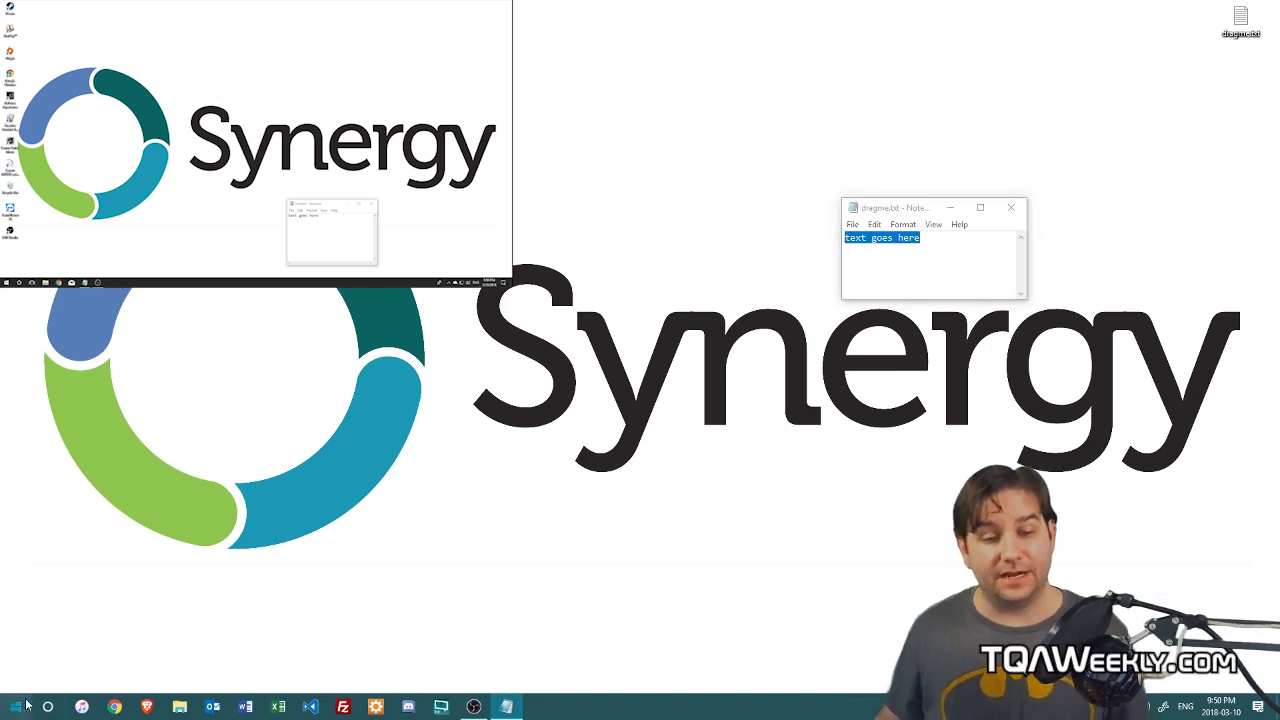
{"action": "scroll", "coordinate": [198, 555], "scroll_direction": "down", "scroll_amount": 3}
{"action": "scroll", "coordinate": [292, 472], "scroll_direction": "up", "scroll_amount": 3}
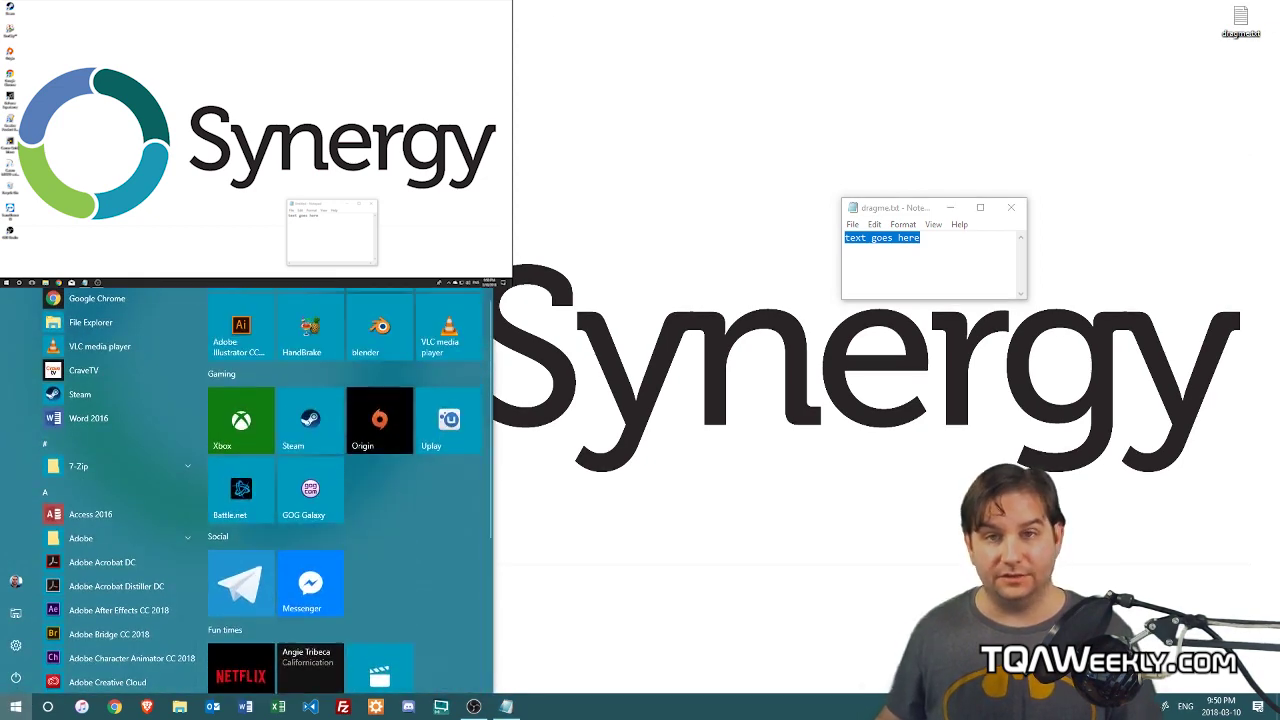
{"action": "left_click", "coordinate": [805, 170]}
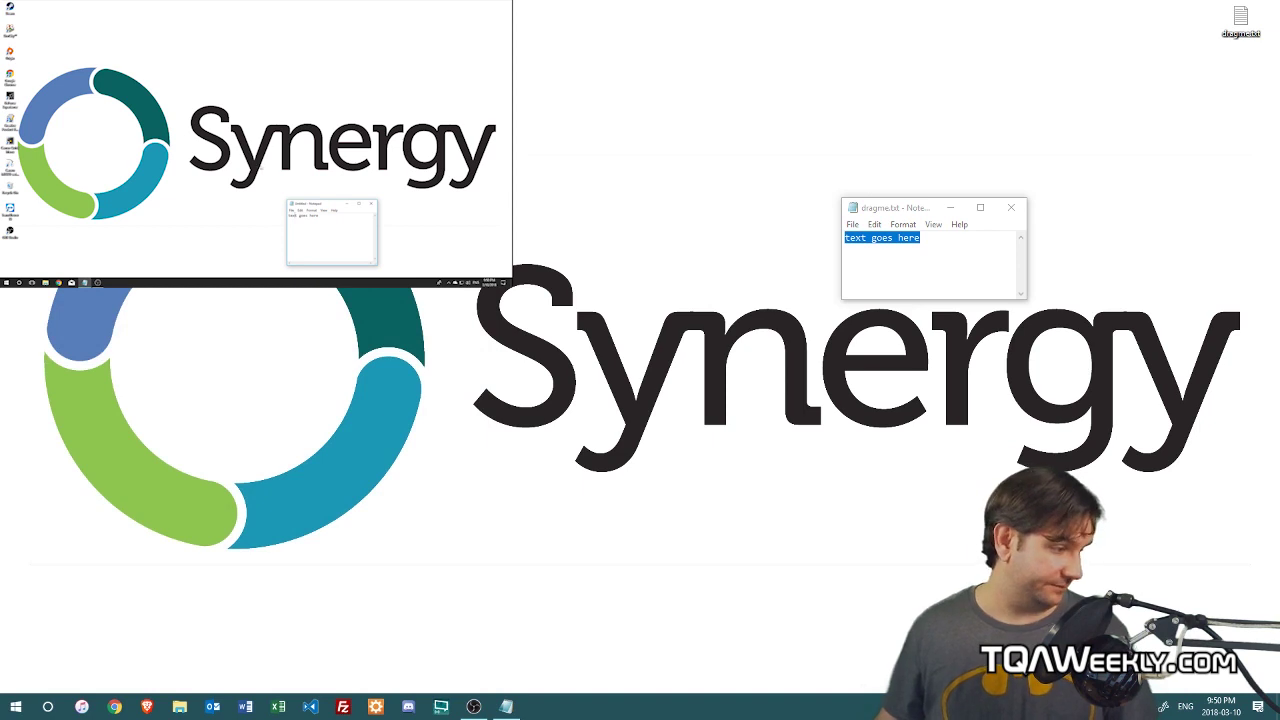
Open the other PC's Start menu and scroll down its app list.
{"action": "left_click", "coordinate": [7, 282]}
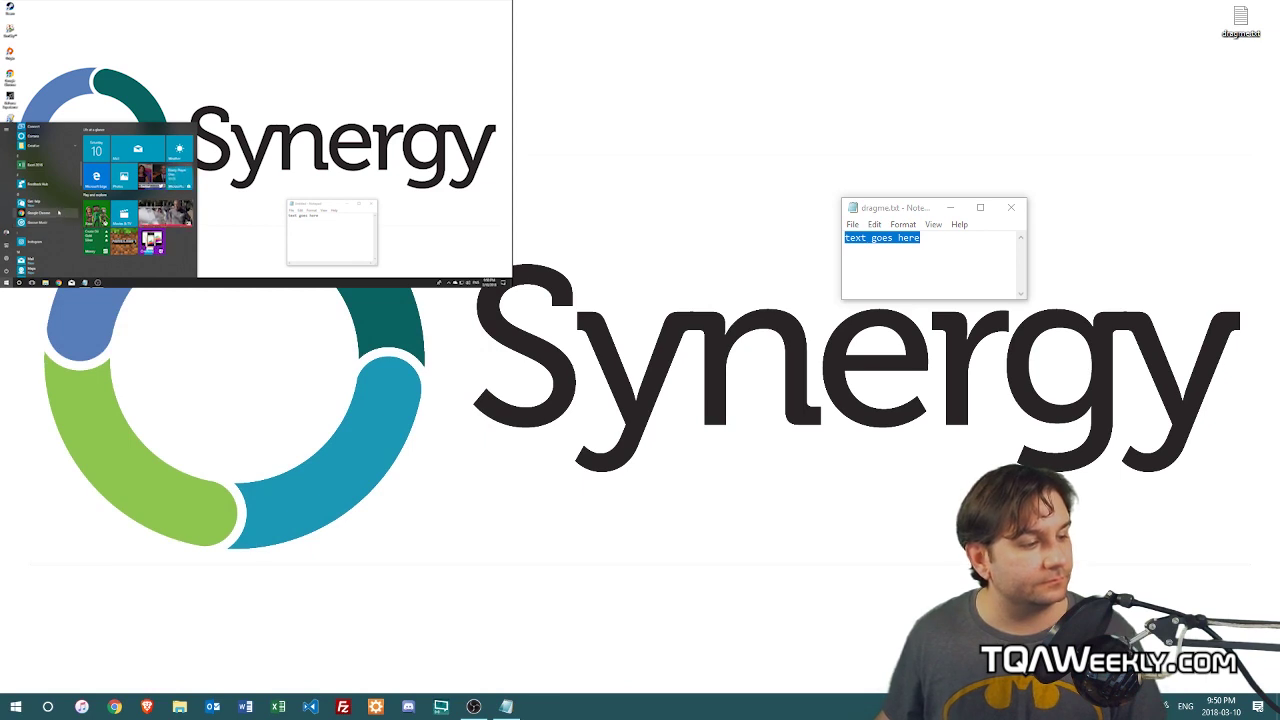
{"action": "scroll", "coordinate": [58, 212], "scroll_direction": "down", "scroll_amount": 3}
{"action": "scroll", "coordinate": [56, 213], "scroll_direction": "down", "scroll_amount": 10}
Launch Synergy on the second PC, move the dark tile below the green one, then back above it.
{"action": "scroll", "coordinate": [56, 213], "scroll_direction": "down", "scroll_amount": 5}
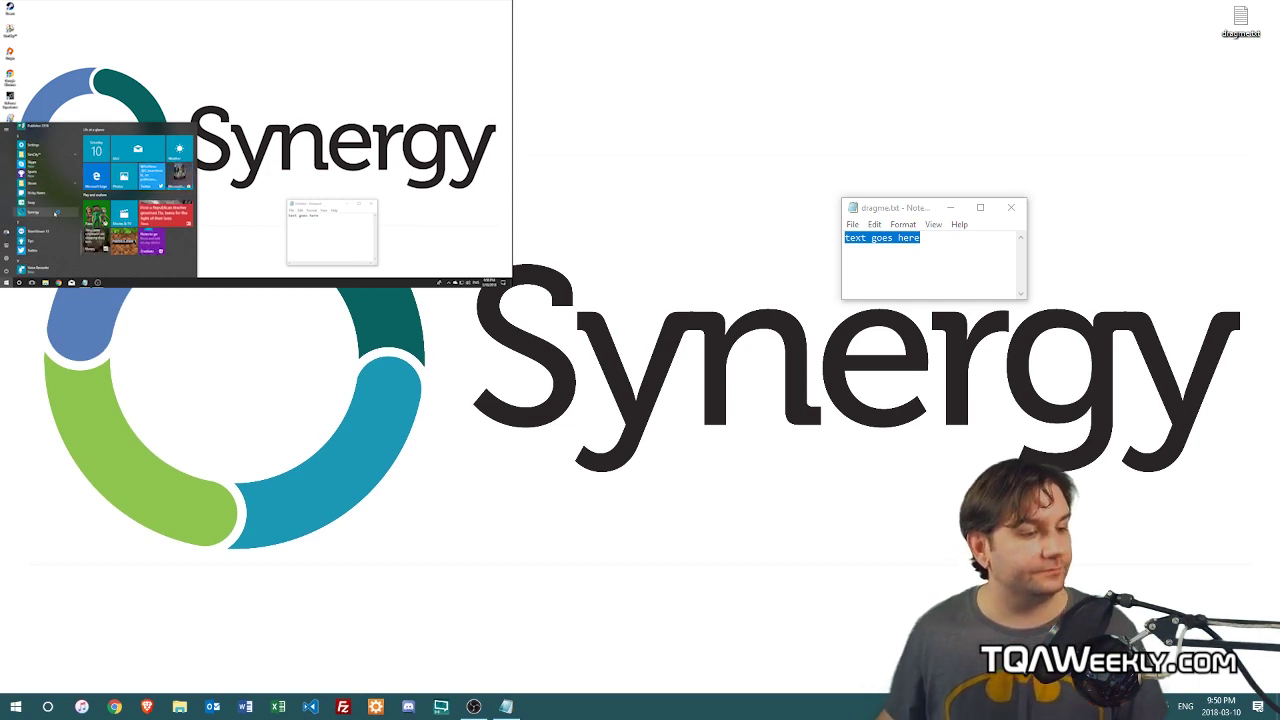
{"action": "left_click", "coordinate": [55, 213]}
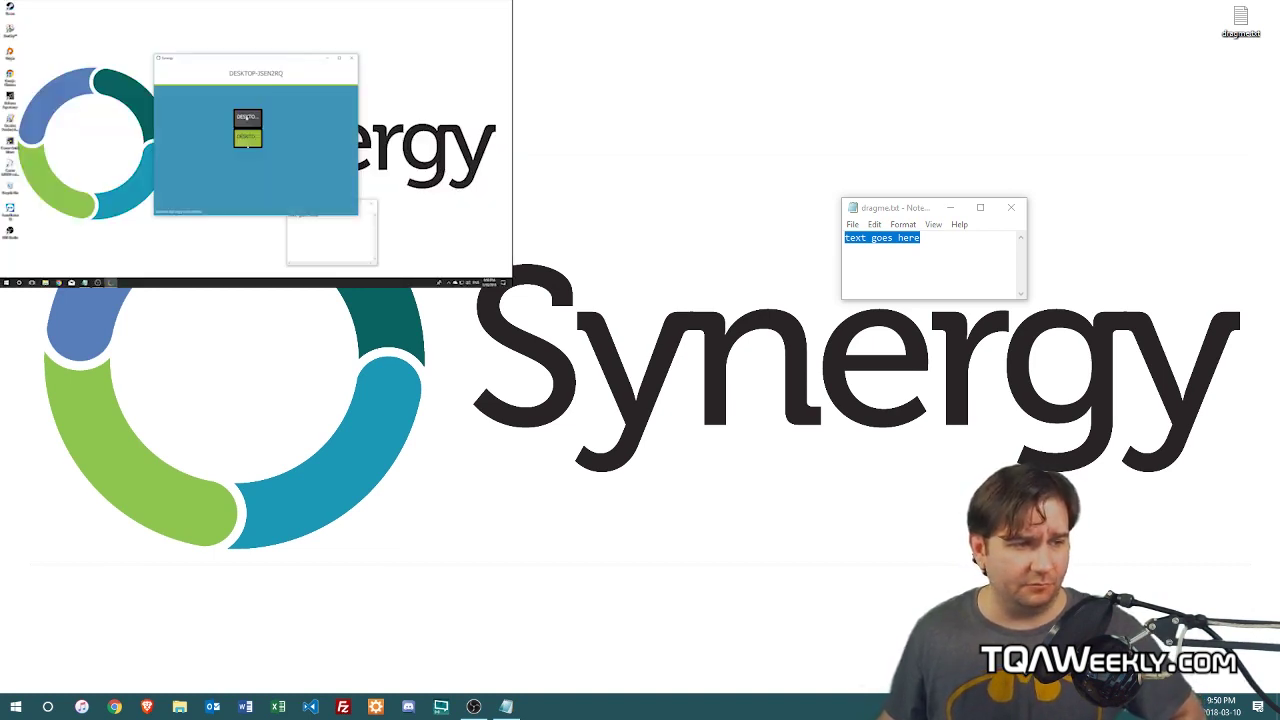
{"action": "left_click_drag", "start_coordinate": [247, 117], "coordinate": [246, 157]}
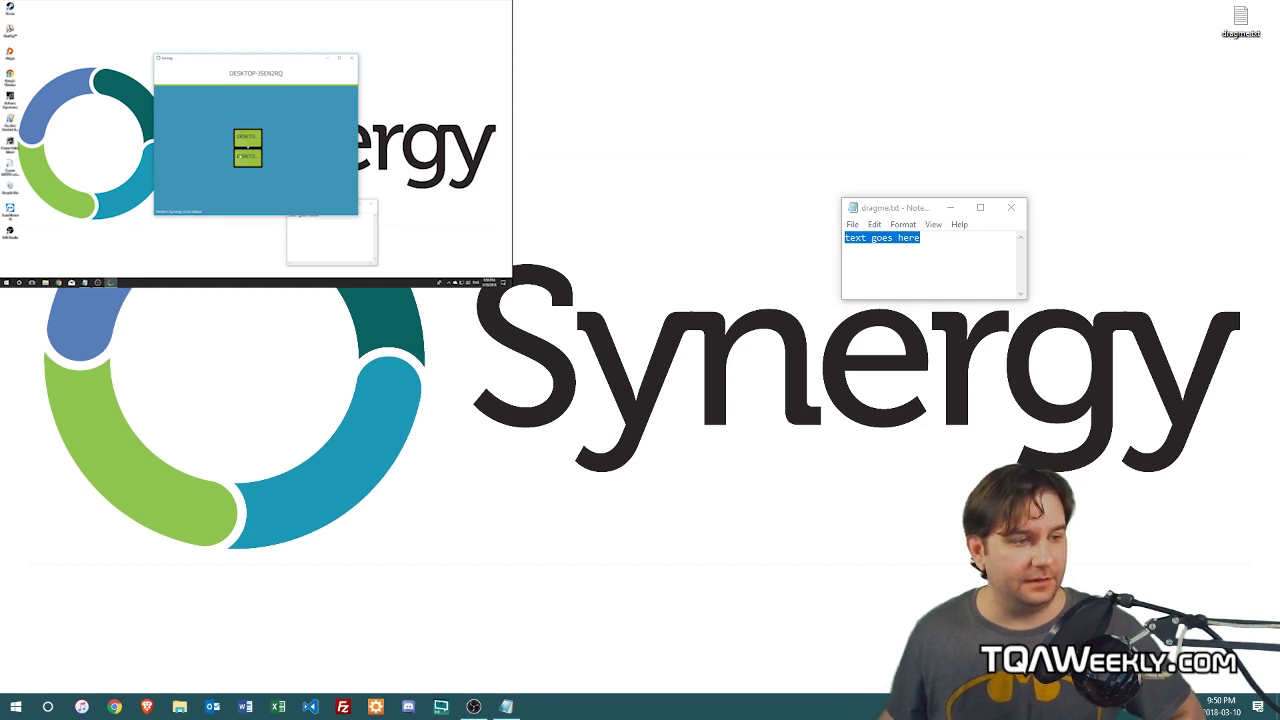
{"action": "left_click_drag", "start_coordinate": [248, 157], "coordinate": [248, 117]}
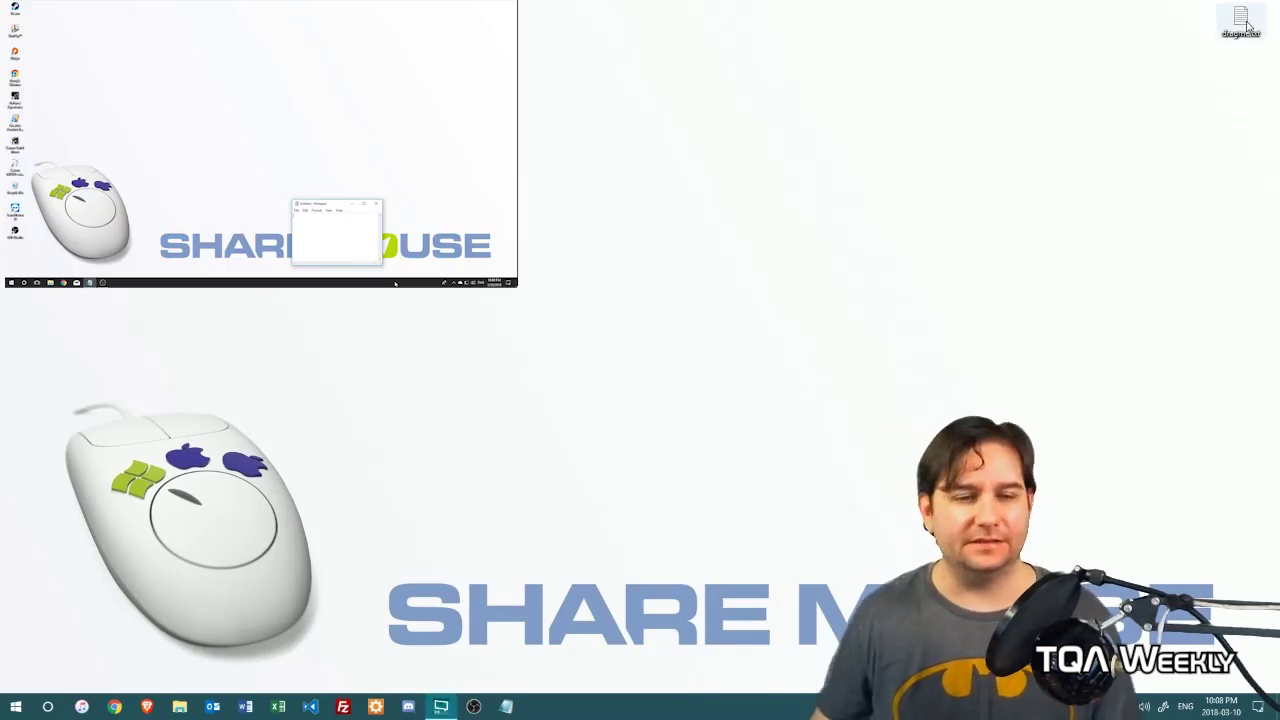
Open dragme.txt, select 'text goes here', and drag the file icon onto the second PC's desktop.
{"action": "double_click", "coordinate": [1247, 27]}
{"action": "left_click_drag", "start_coordinate": [950, 251], "coordinate": [663, 229]}
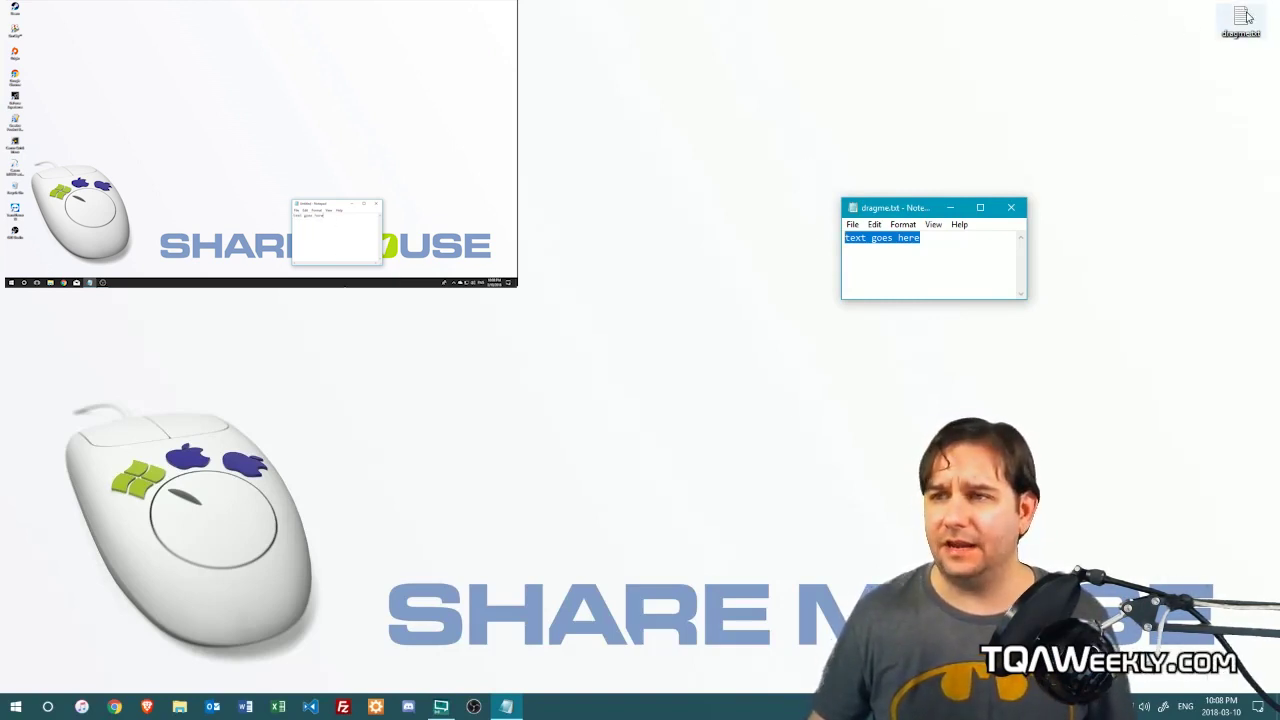
{"action": "left_click_drag", "start_coordinate": [1241, 20], "coordinate": [258, 144]}
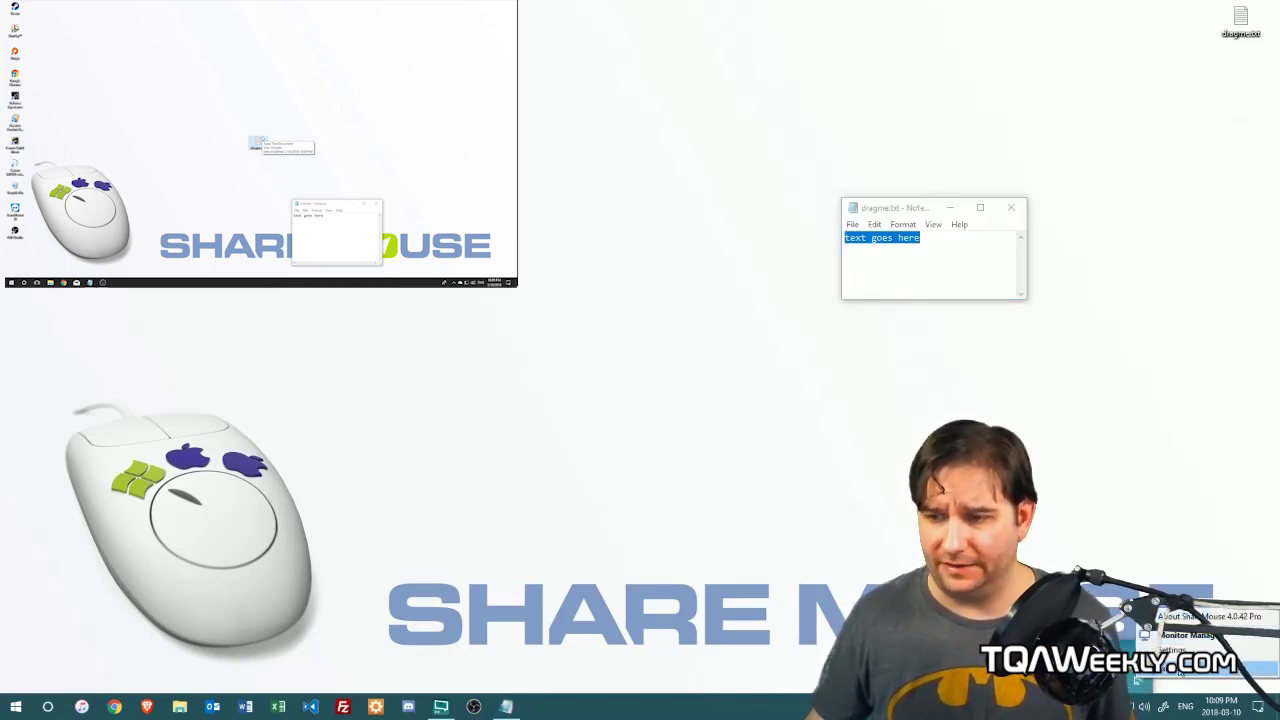
{"action": "left_click", "coordinate": [1185, 650]}
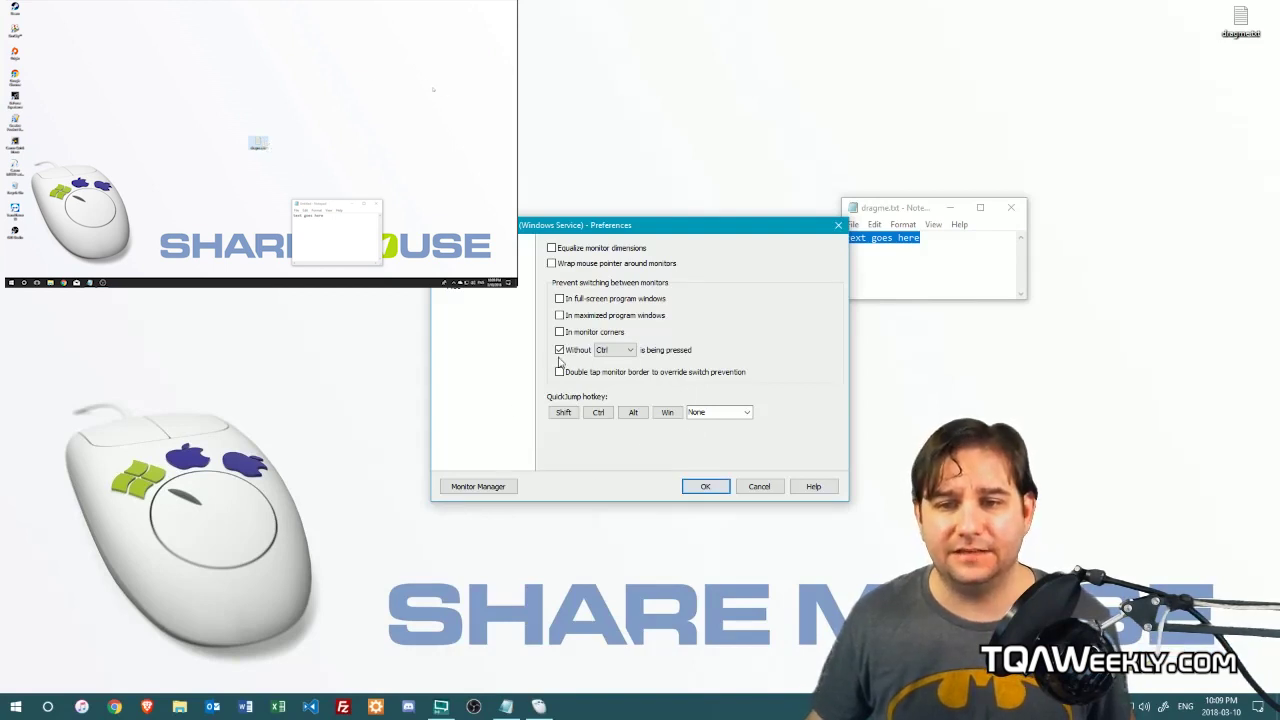
{"action": "left_click", "coordinate": [560, 350]}
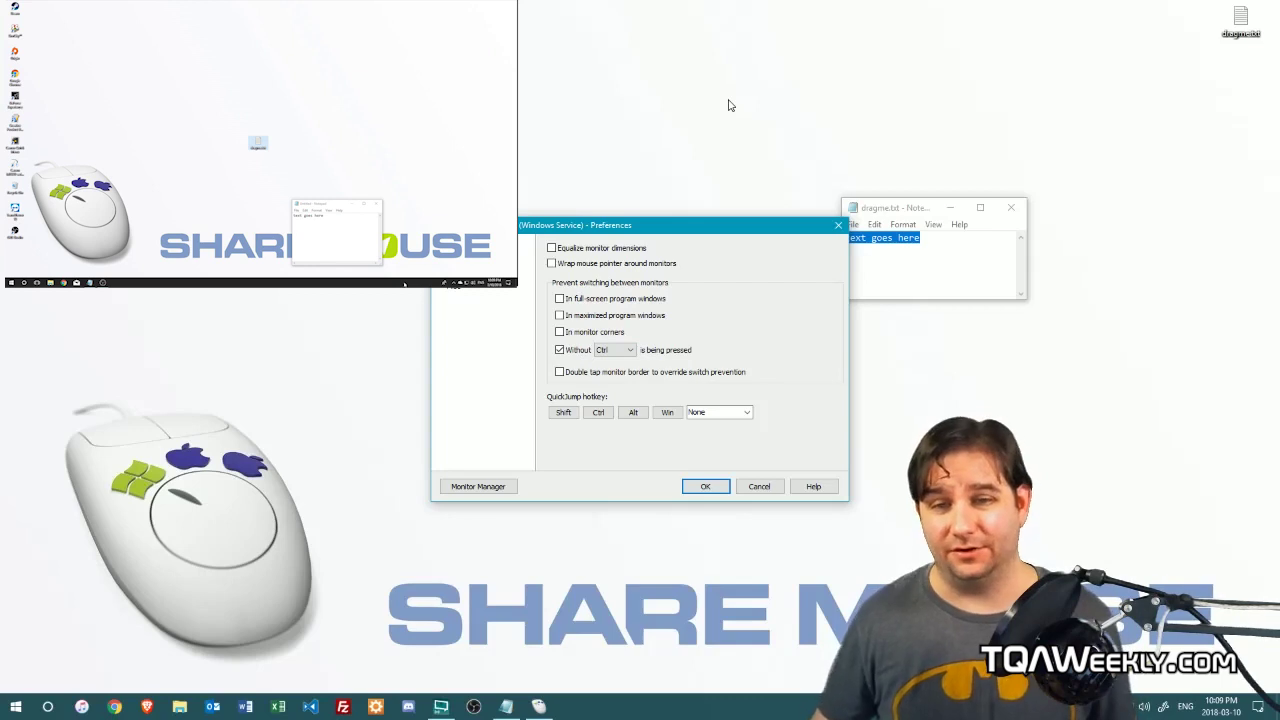
{"action": "left_click", "coordinate": [769, 486]}
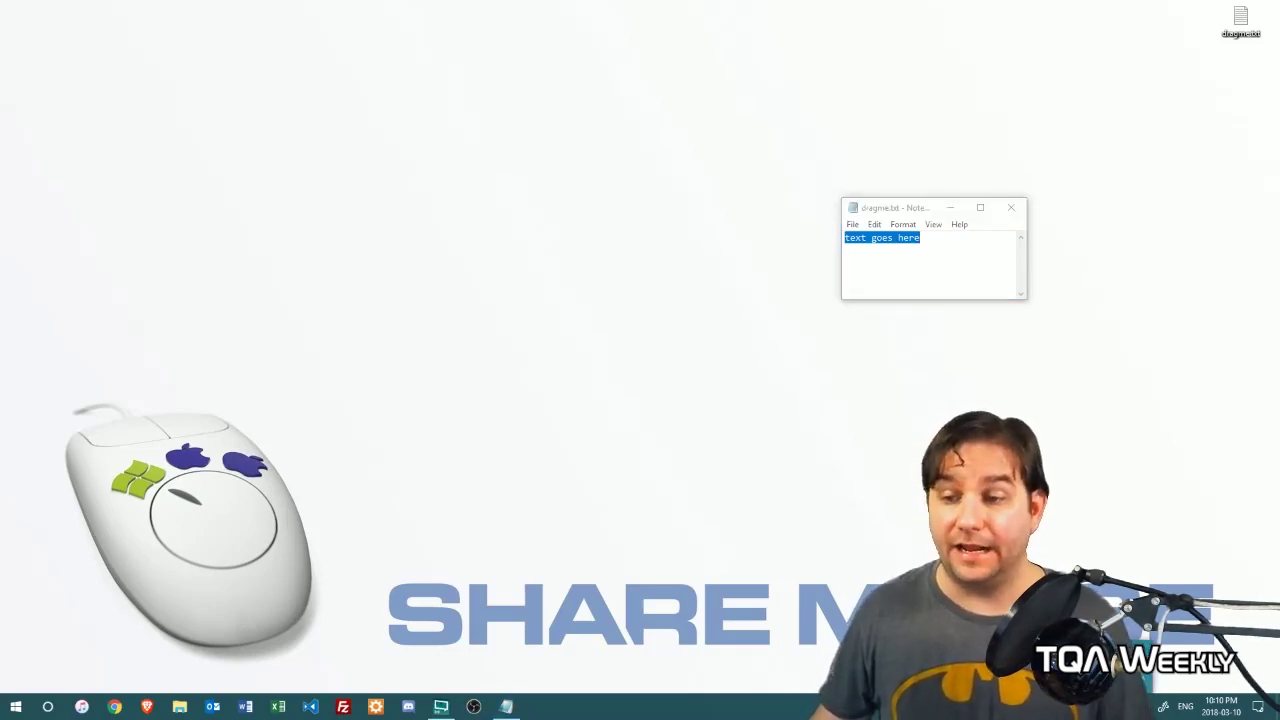
Open Monitor Manager from the ShareMouse tray icon and move its window up and left.
{"action": "right_click", "coordinate": [1163, 706]}
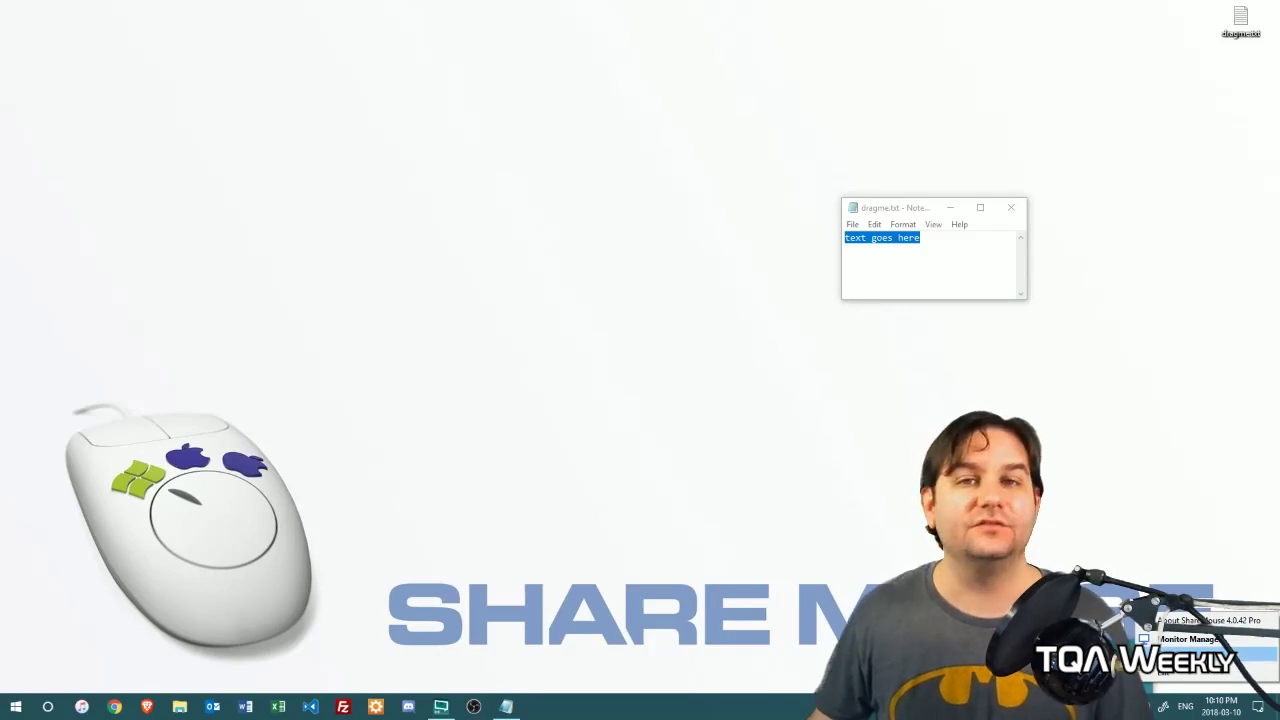
{"action": "left_click", "coordinate": [1213, 645]}
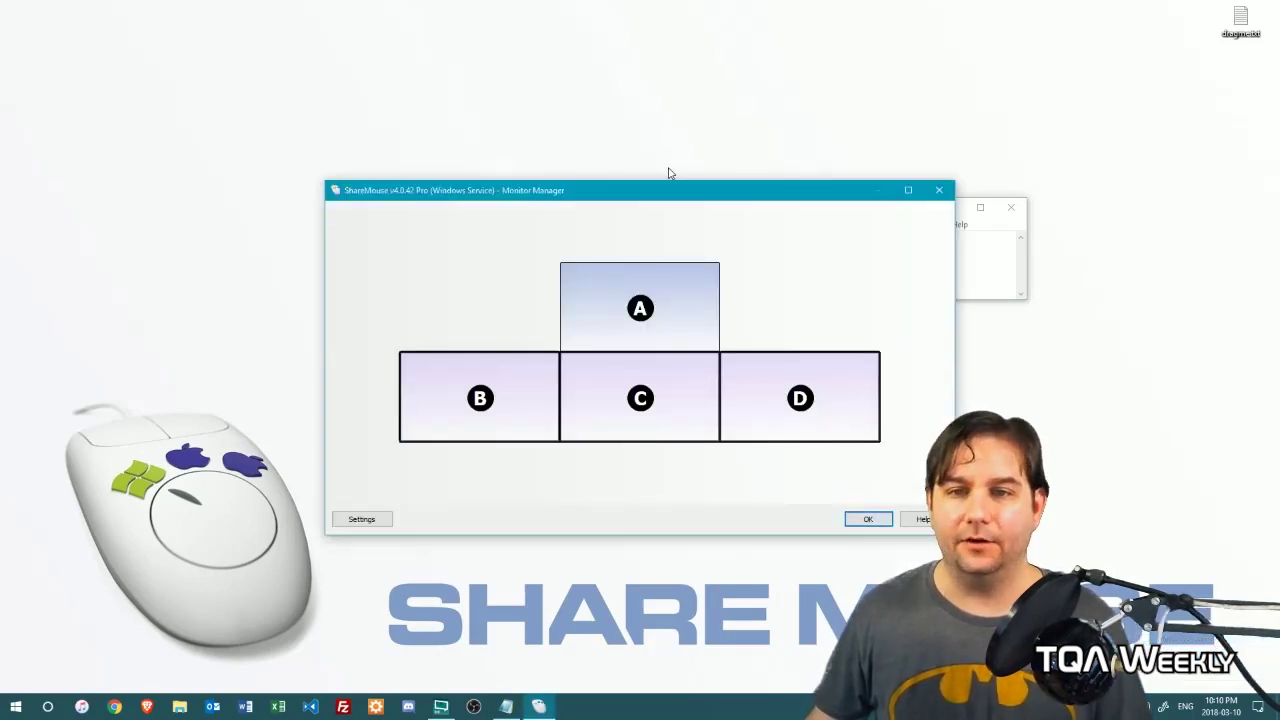
{"action": "left_click_drag", "start_coordinate": [690, 194], "coordinate": [519, 160]}
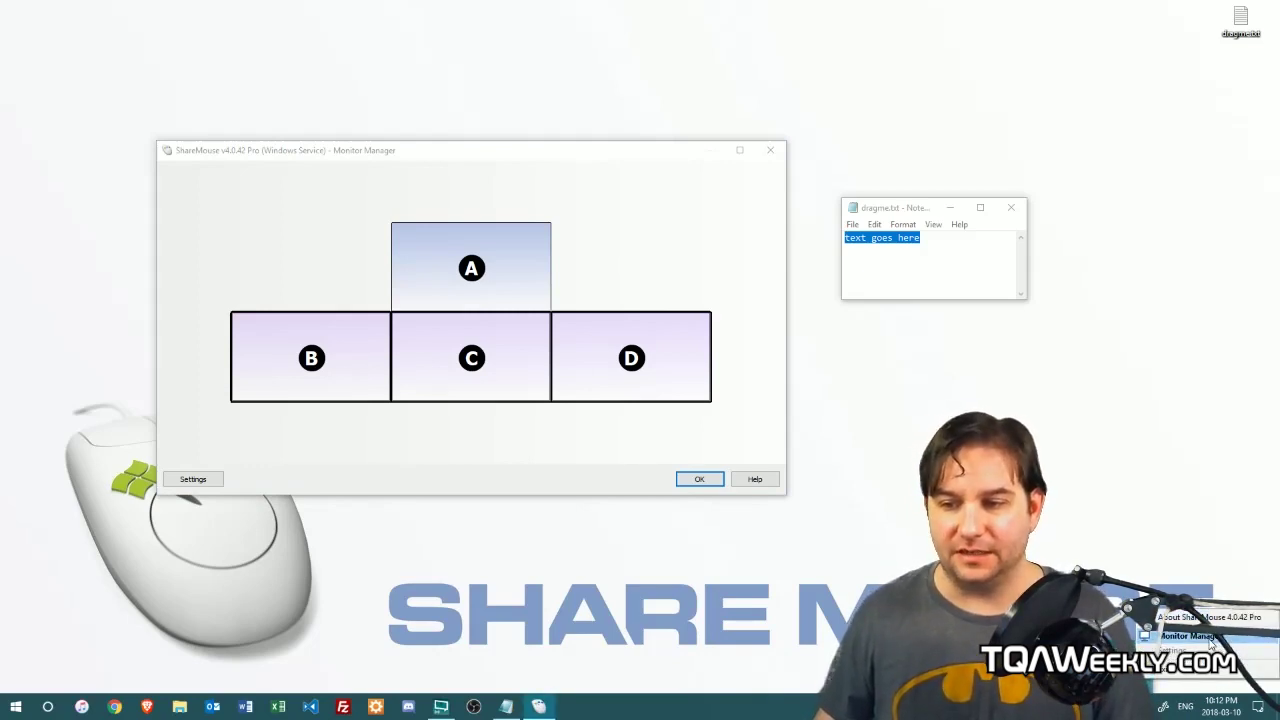
Open ShareMouse Preferences from Monitor Manager and view the Exchange, Network, Clients and Misc pages.
{"action": "left_click", "coordinate": [495, 150]}
{"action": "left_click", "coordinate": [193, 479]}
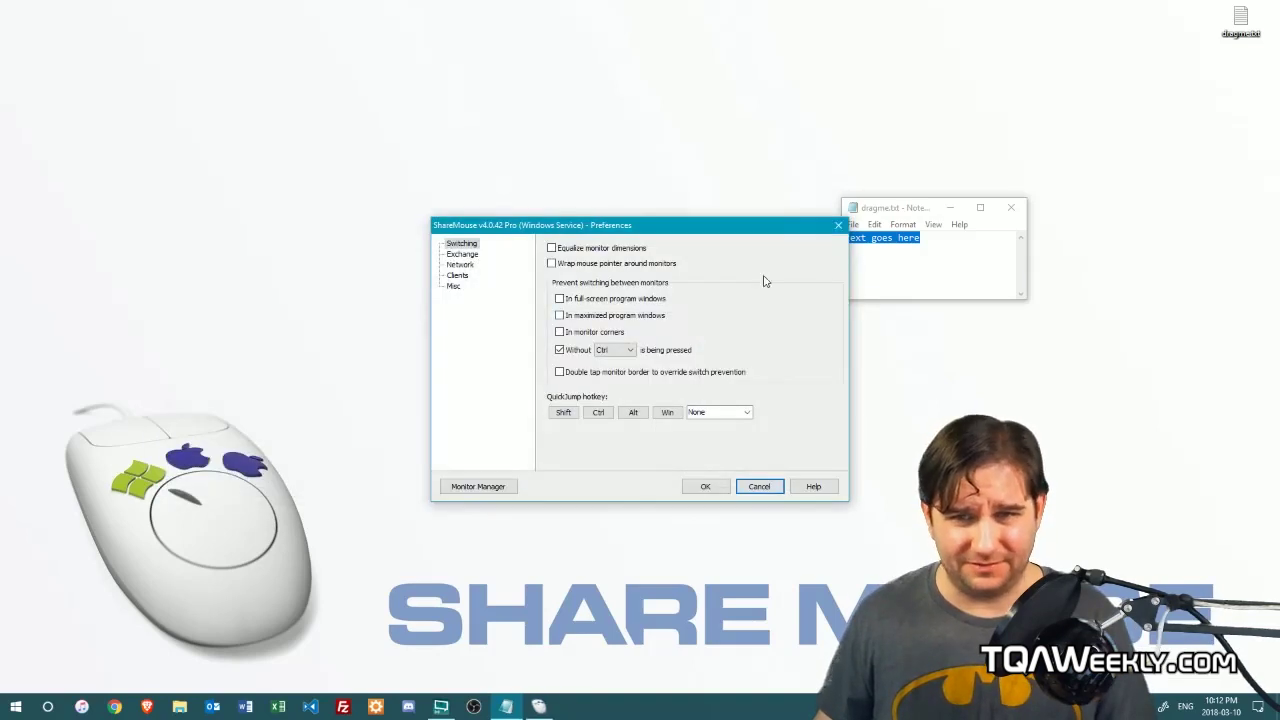
{"action": "left_click", "coordinate": [474, 254]}
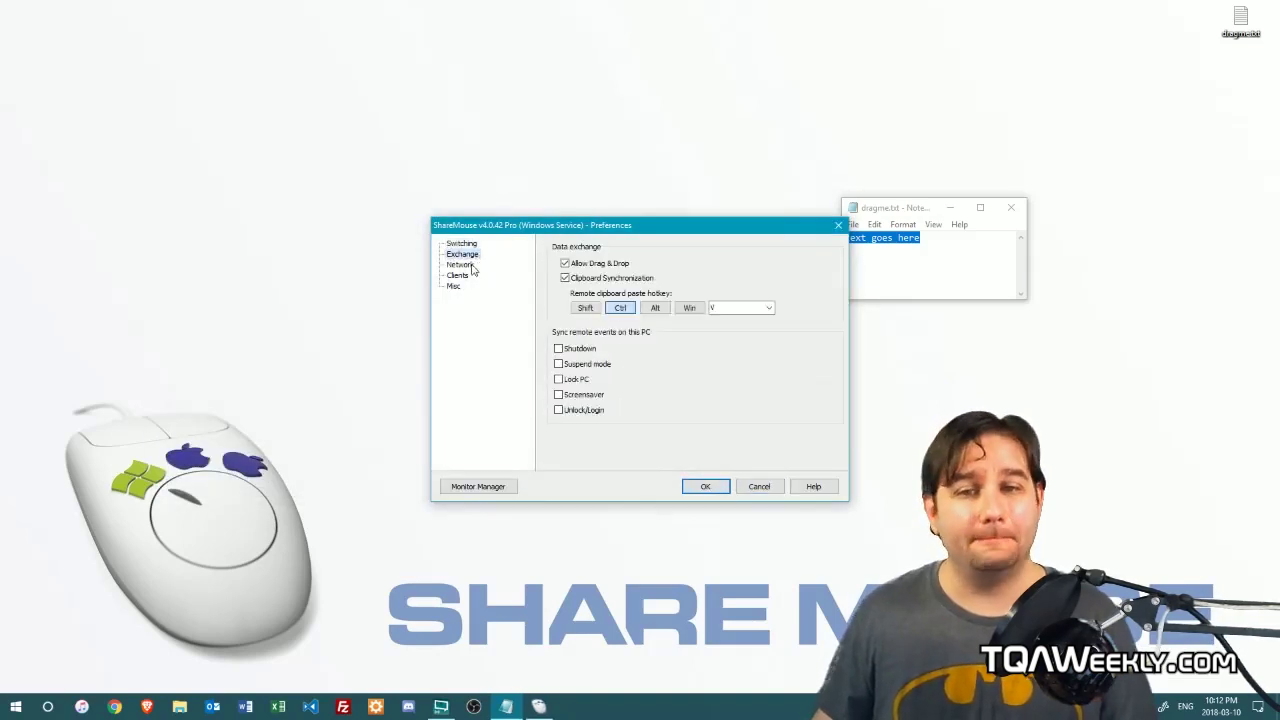
{"action": "left_click", "coordinate": [470, 265]}
{"action": "left_click", "coordinate": [462, 276]}
{"action": "left_click", "coordinate": [455, 287]}
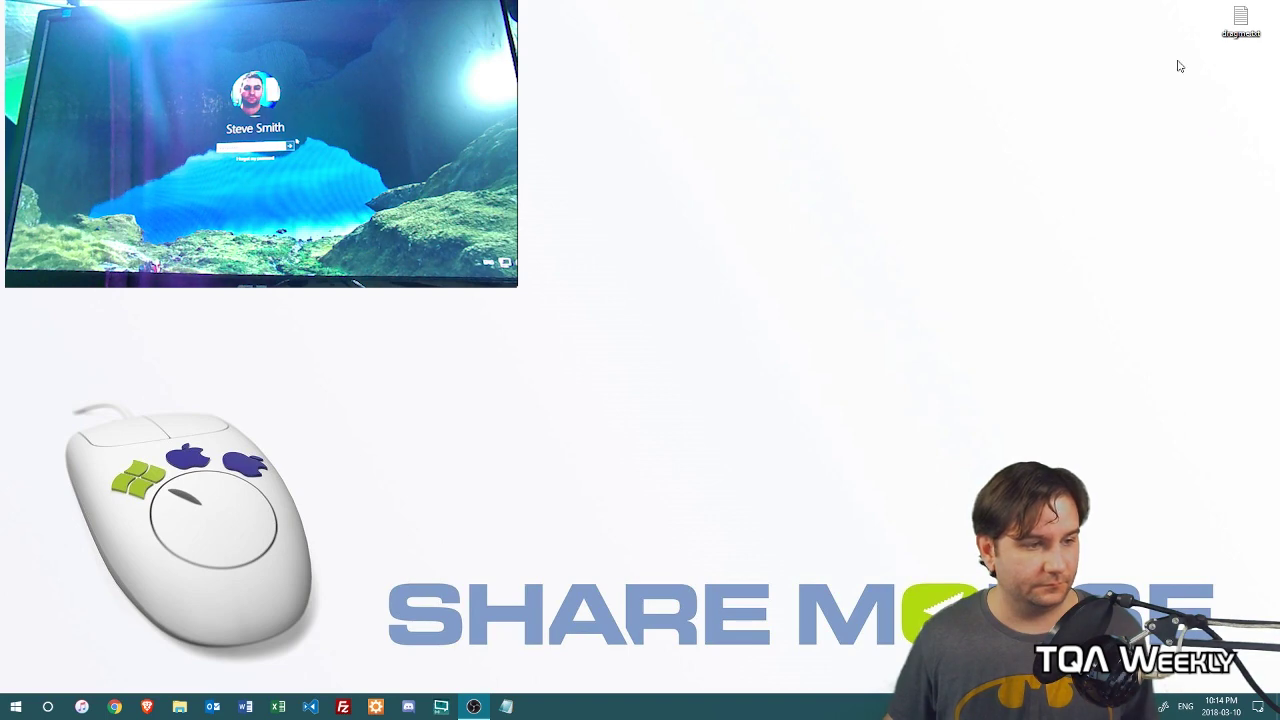
Sign in to the second PC, paste dragme.txt's text into its Notepad, and drag the file across.
{"action": "key", "text": "Return"}
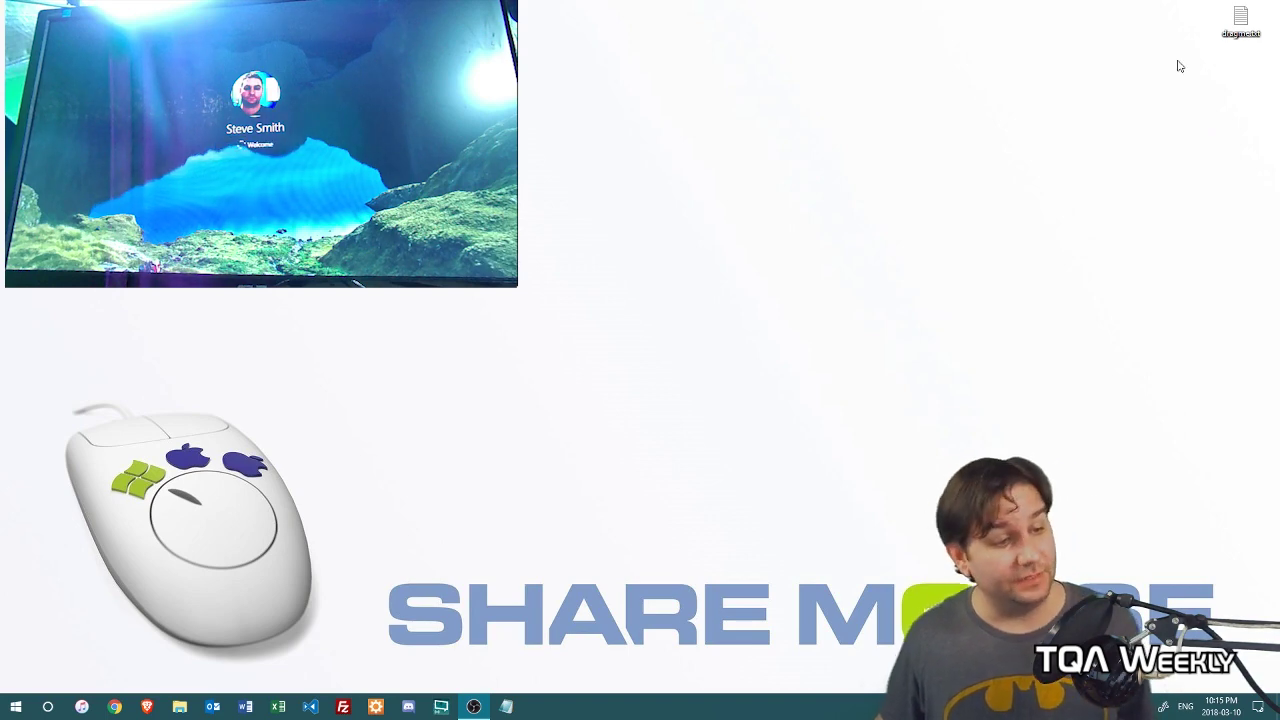
{"action": "double_click", "coordinate": [1252, 34]}
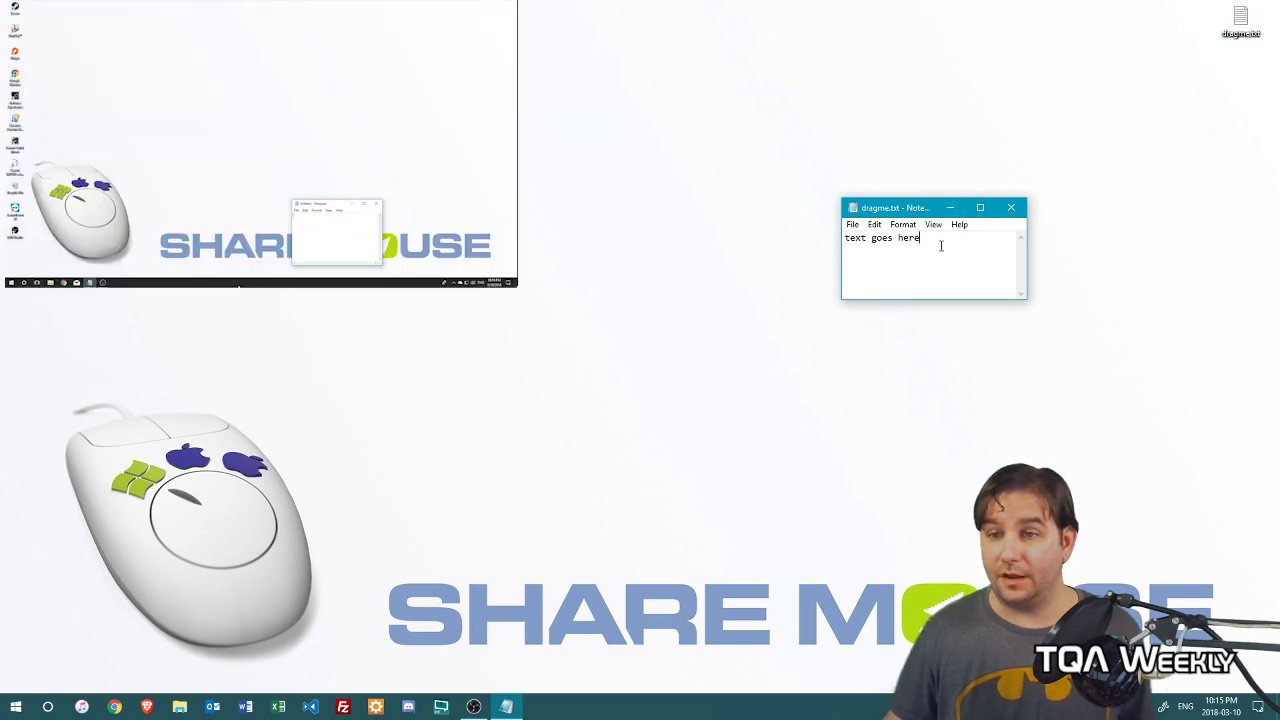
{"action": "key", "text": "ctrl+a"}
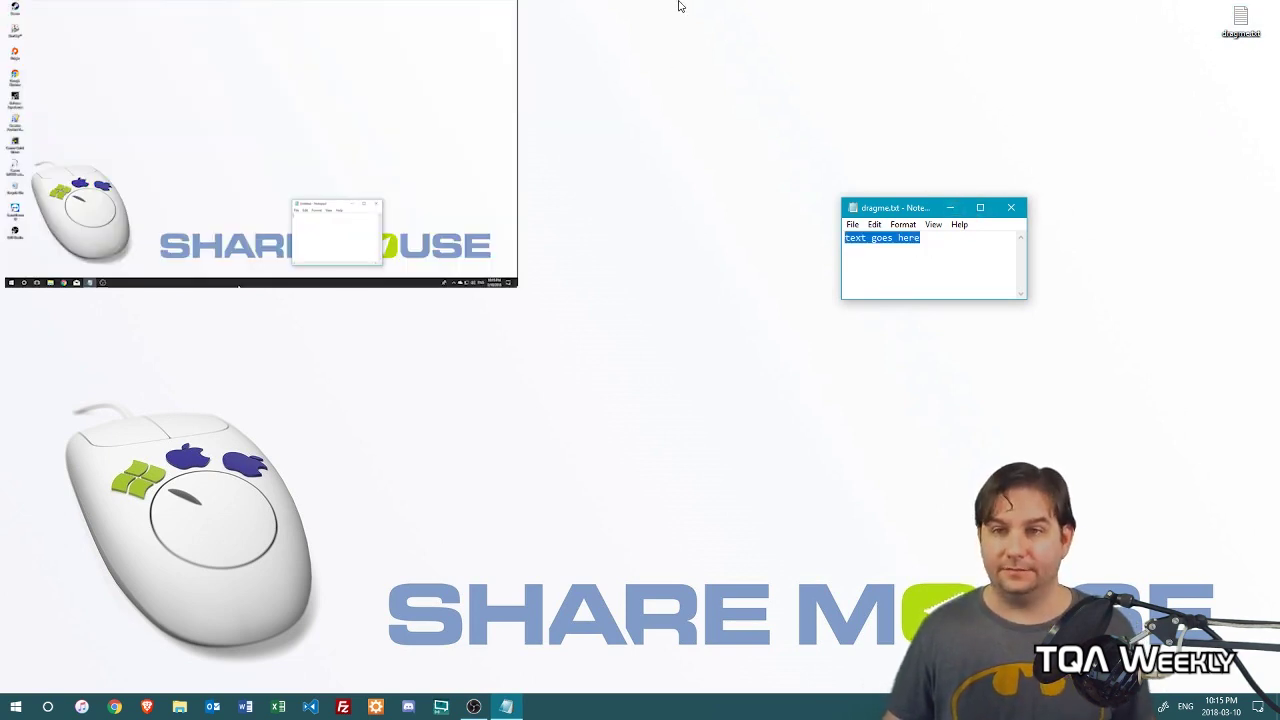
{"action": "type", "text": "text goes here"}
{"action": "left_click_drag", "start_coordinate": [1240, 24], "coordinate": [330, 141]}
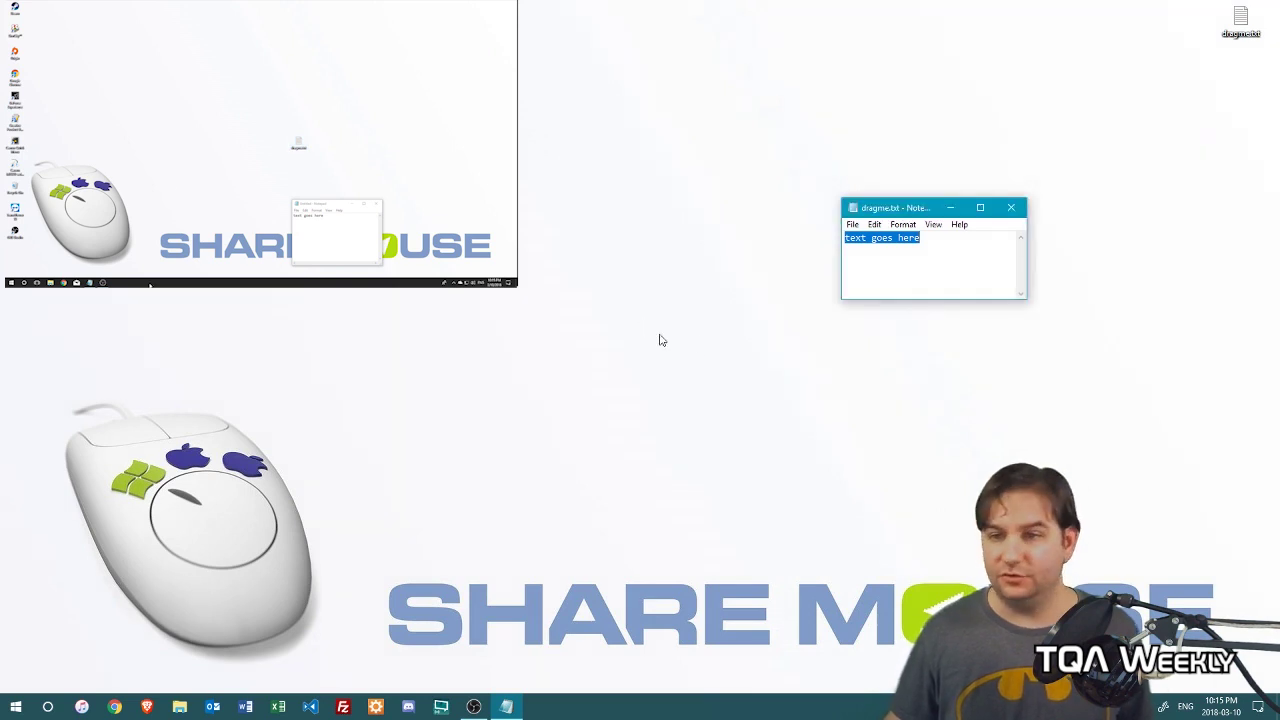